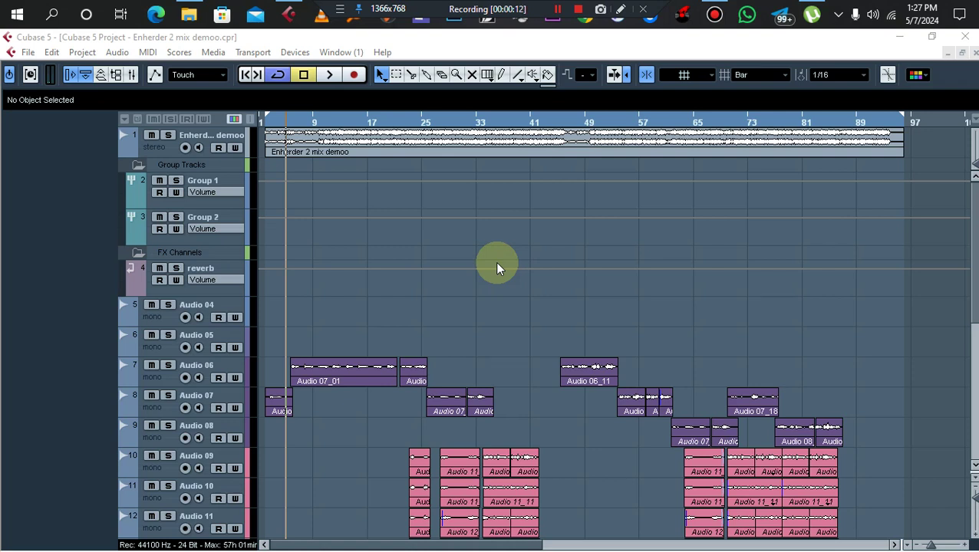
# Show the Transport panel over the project window.
pyautogui.click(253, 52)
pyautogui.click(261, 54)
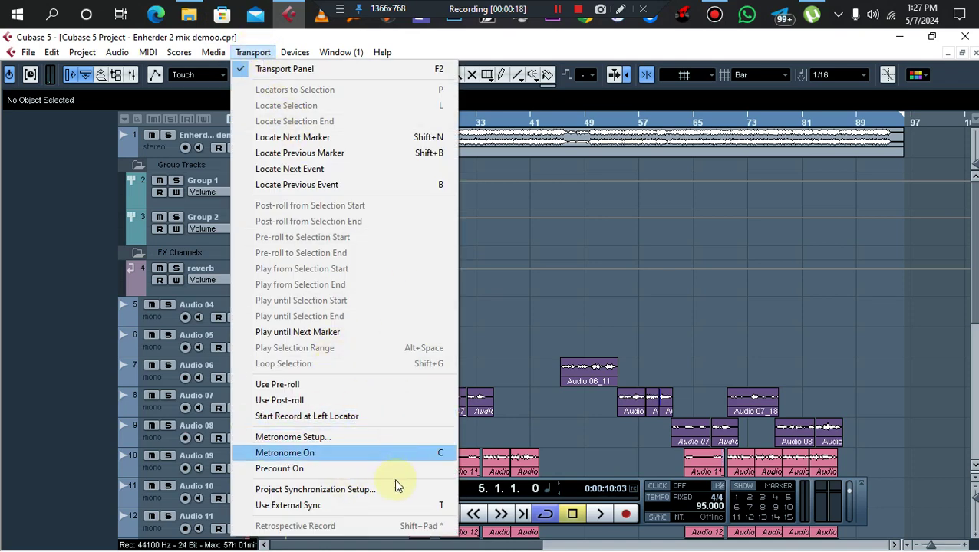
pyautogui.moveTo(284, 56)
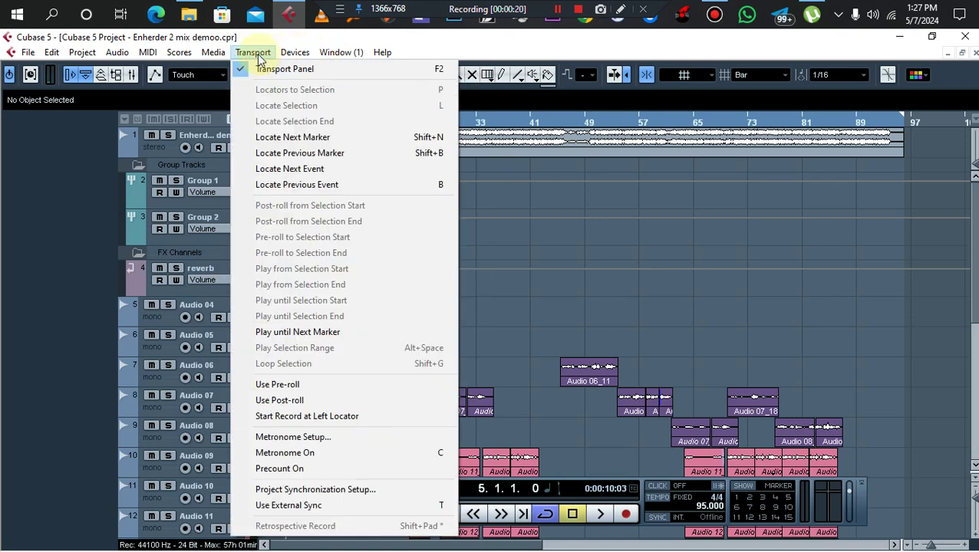
pyautogui.click(691, 285)
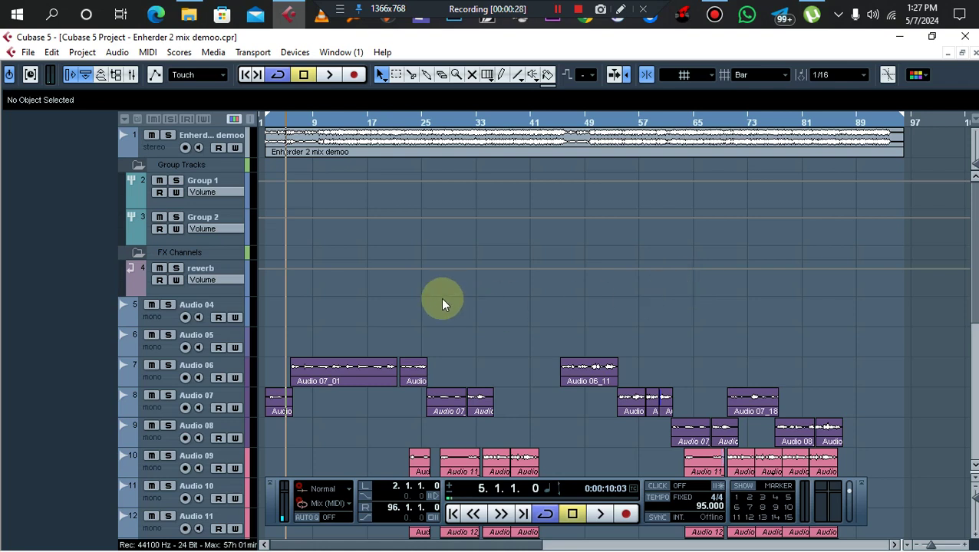
# Place the playback cursor at bar 6 and mute the Enherder 2 mix demoo track.
pyautogui.click(287, 119)
pyautogui.moveTo(287, 129); pyautogui.dragTo(287, 140)
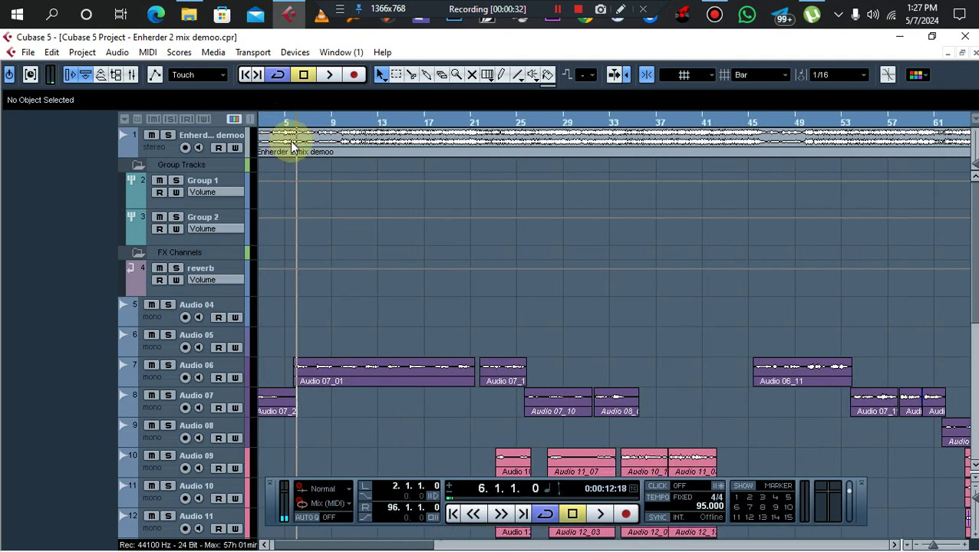
pyautogui.click(152, 136)
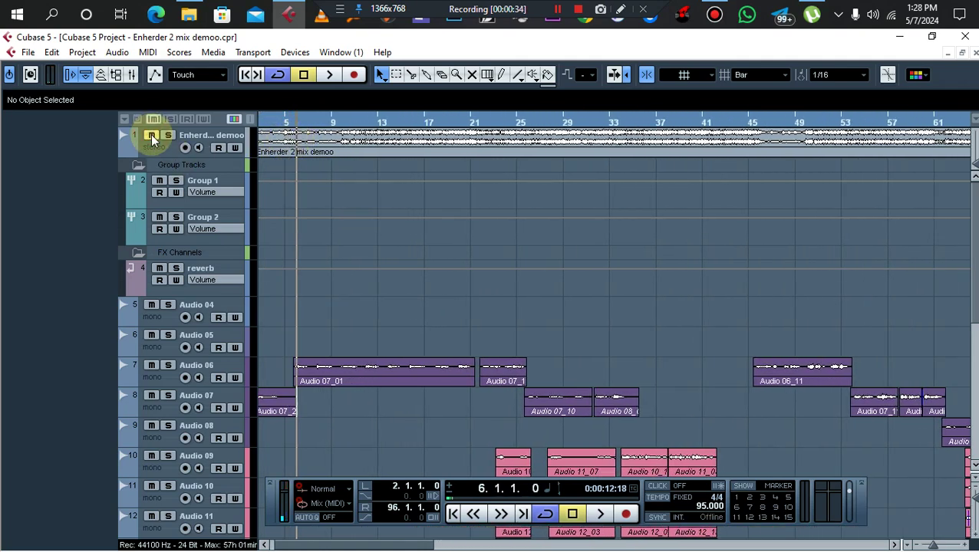
# Inspect the AutoTuneVST insert on the Audio 06 track and play the vocal from bar 6.
pyautogui.click(230, 368)
pyautogui.click(66, 281)
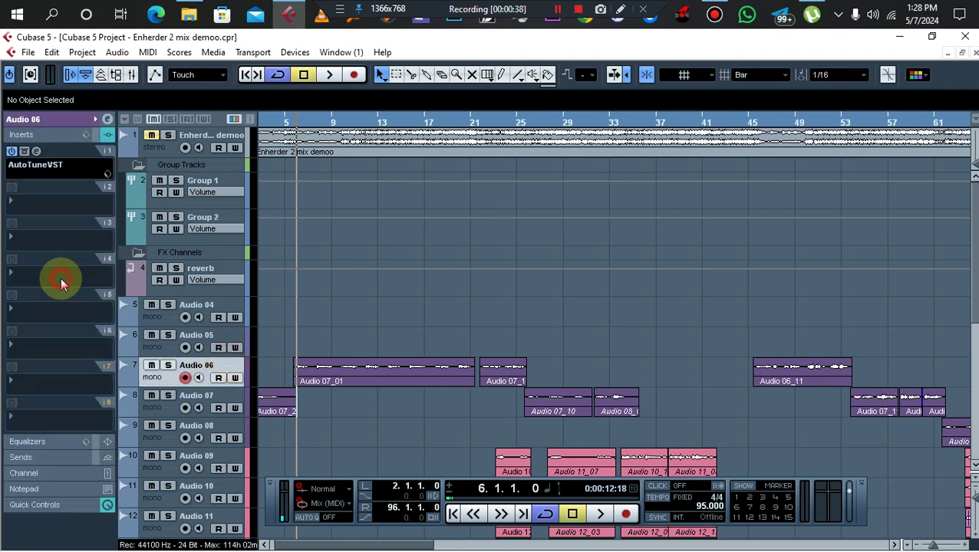
pyautogui.click(37, 153)
pyautogui.click(36, 153)
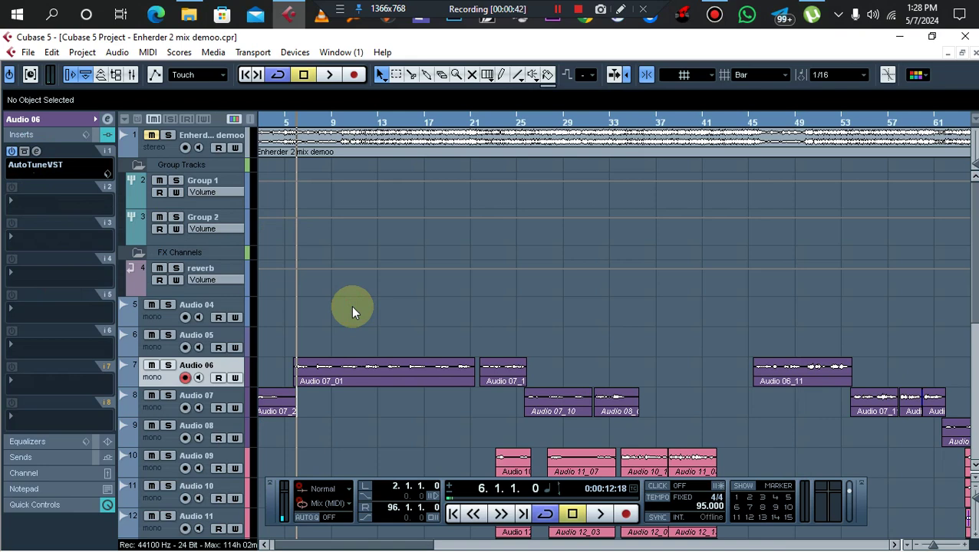
pyautogui.press('space')
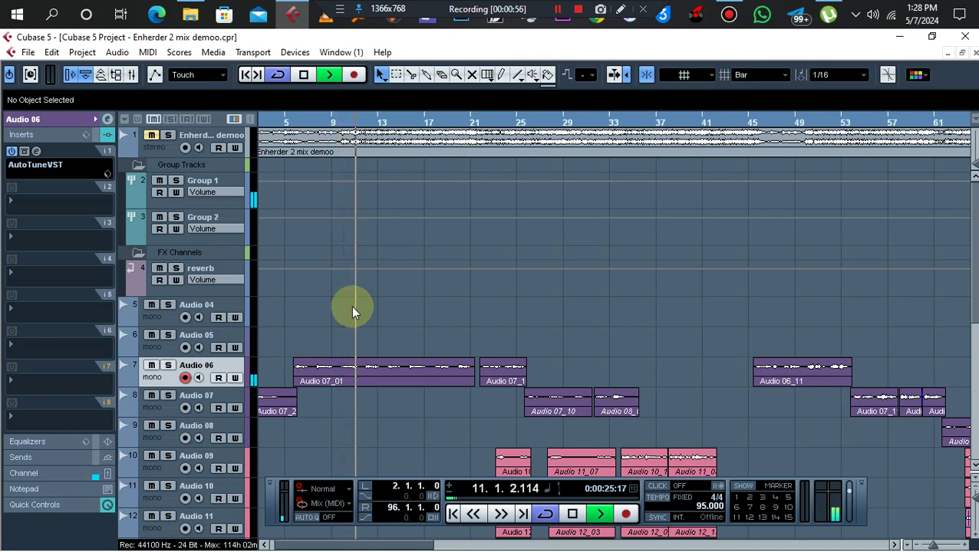
pyautogui.press('space')
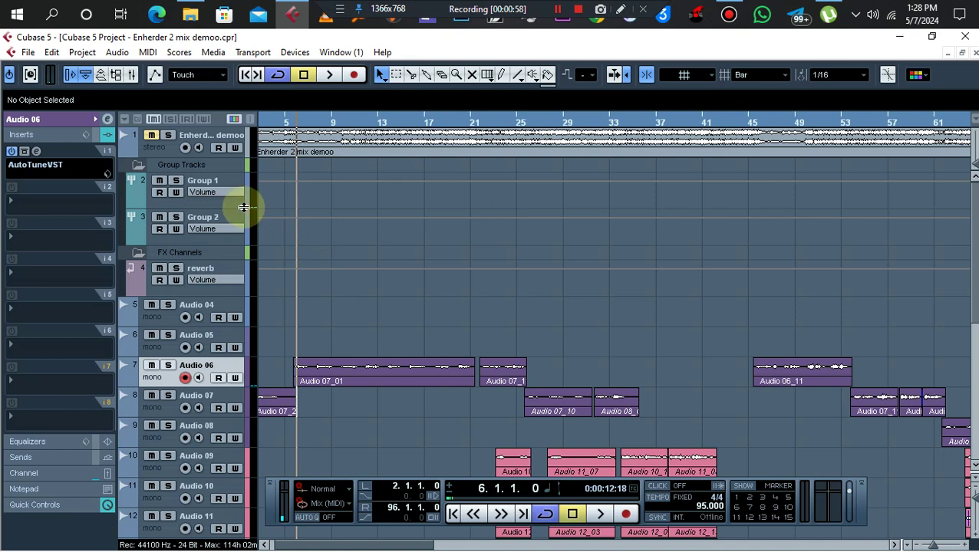
# Switch off EQ bands 1, 2 and 4 in the Group 1 channel settings and play the vocal without them.
pyautogui.click(222, 184)
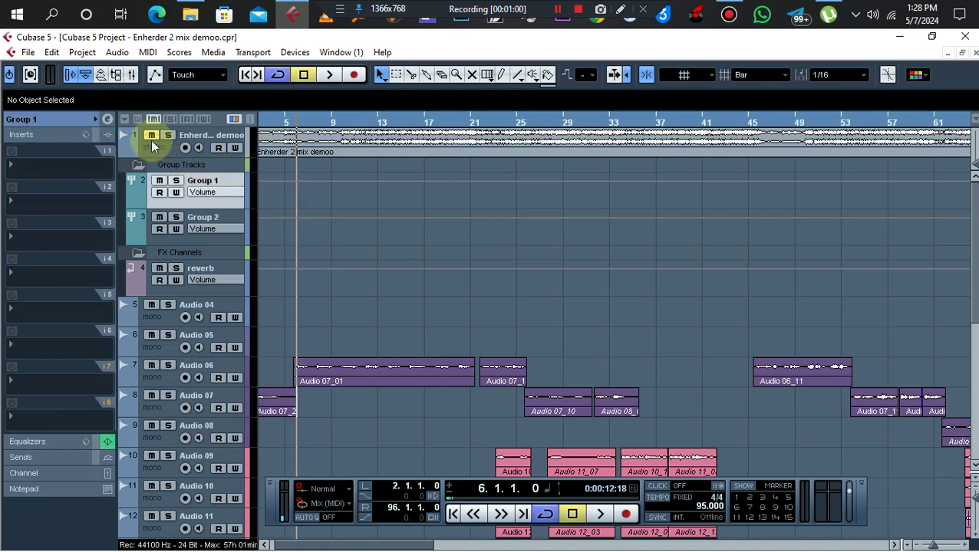
pyautogui.click(107, 121)
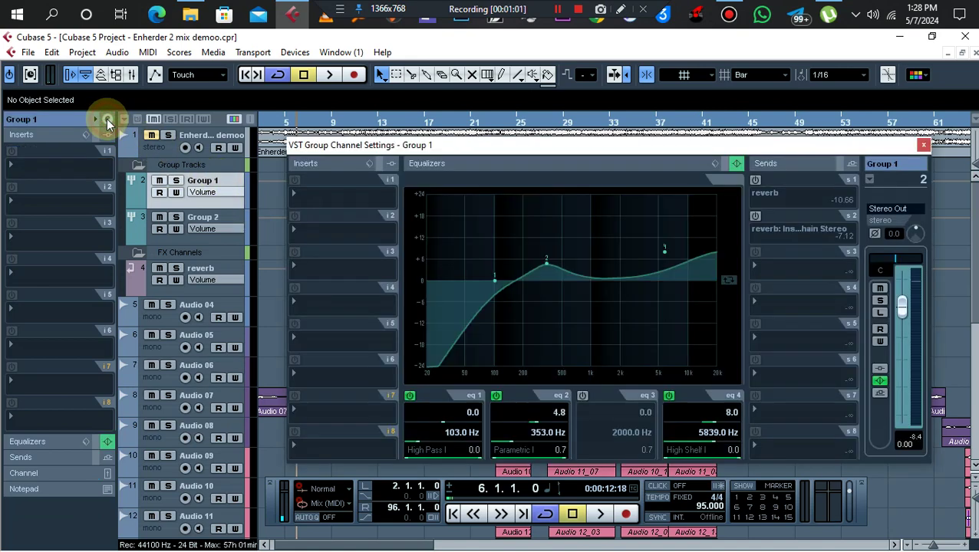
pyautogui.click(410, 396)
pyautogui.click(496, 395)
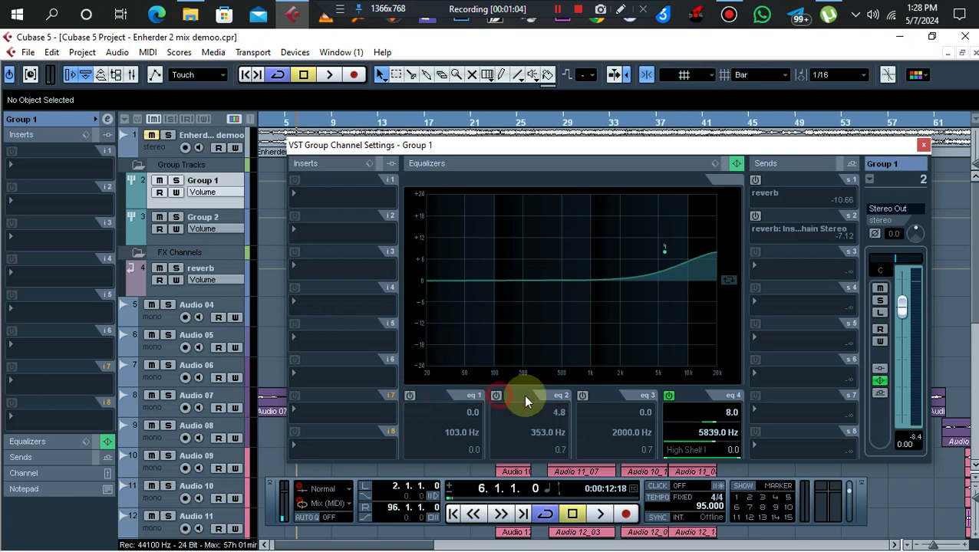
pyautogui.click(669, 396)
pyautogui.press('space')
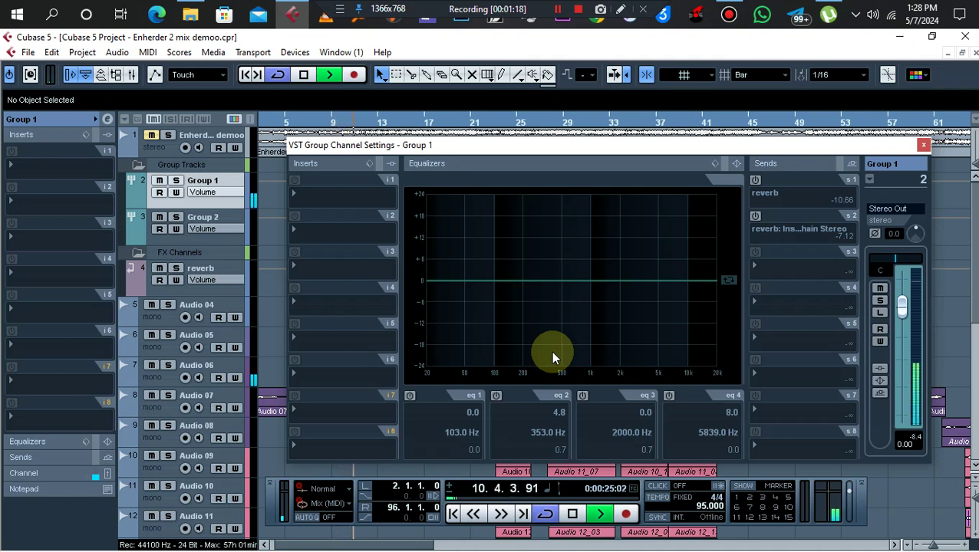
pyautogui.press('space')
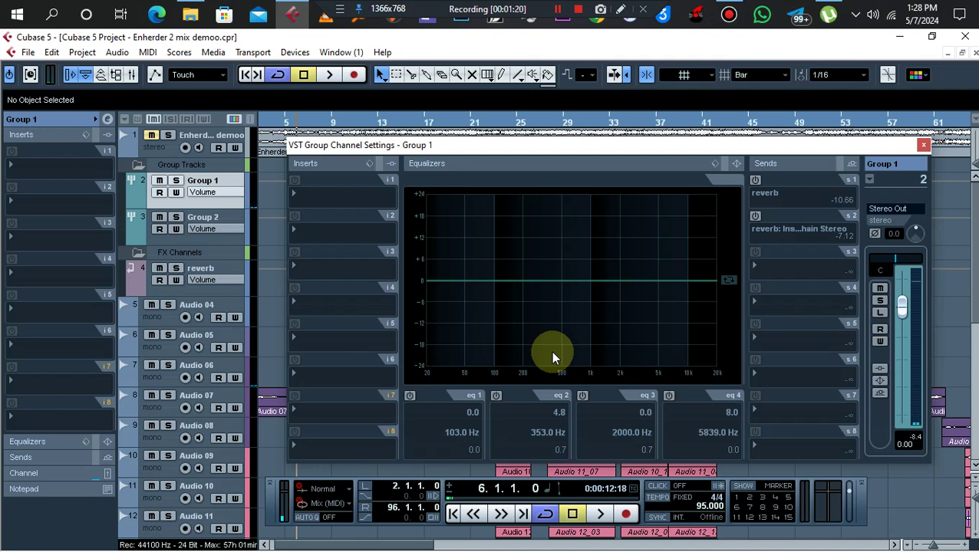
# Set the left and right locators around the Audio 07_01 event on the Audio 06 track.
pyautogui.moveTo(417, 145); pyautogui.dragTo(681, 354)
pyautogui.click(413, 376)
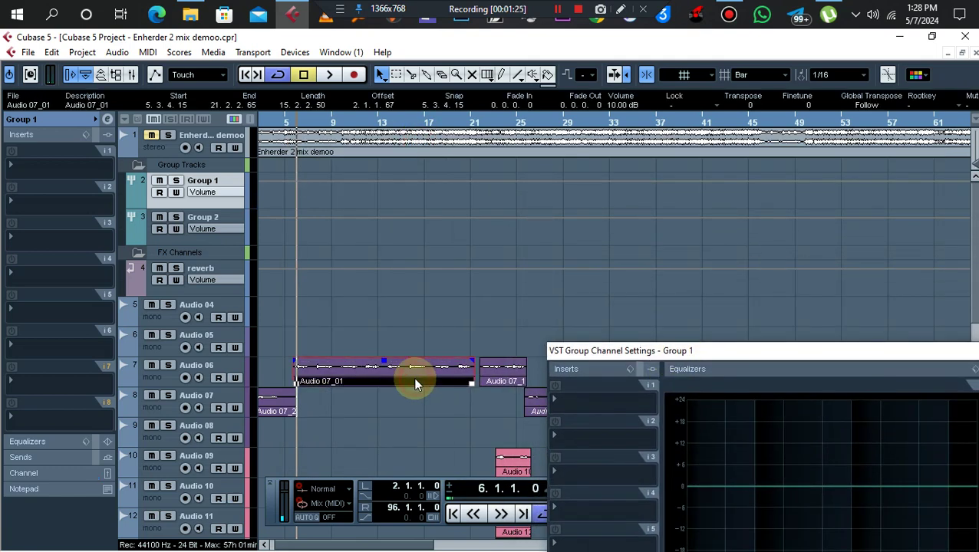
pyautogui.press('p')
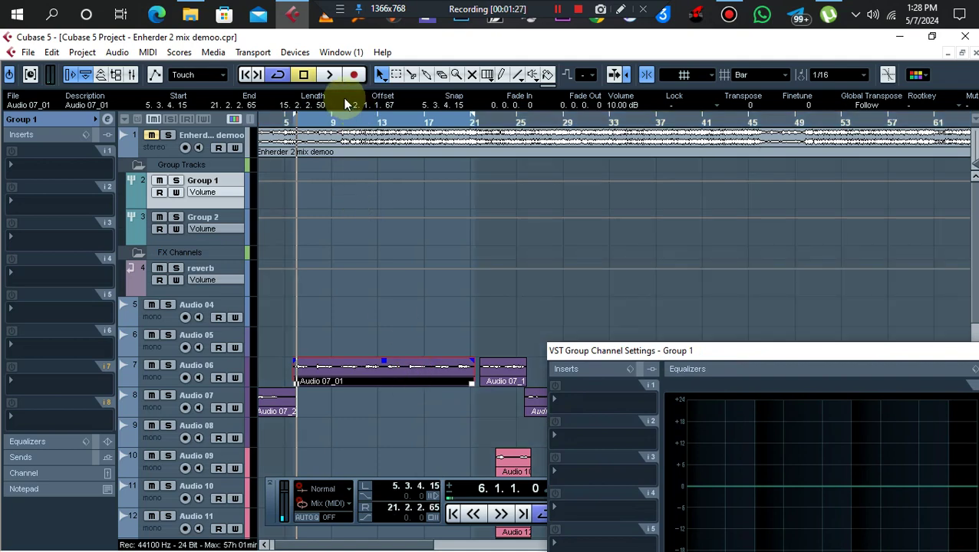
pyautogui.click(355, 261)
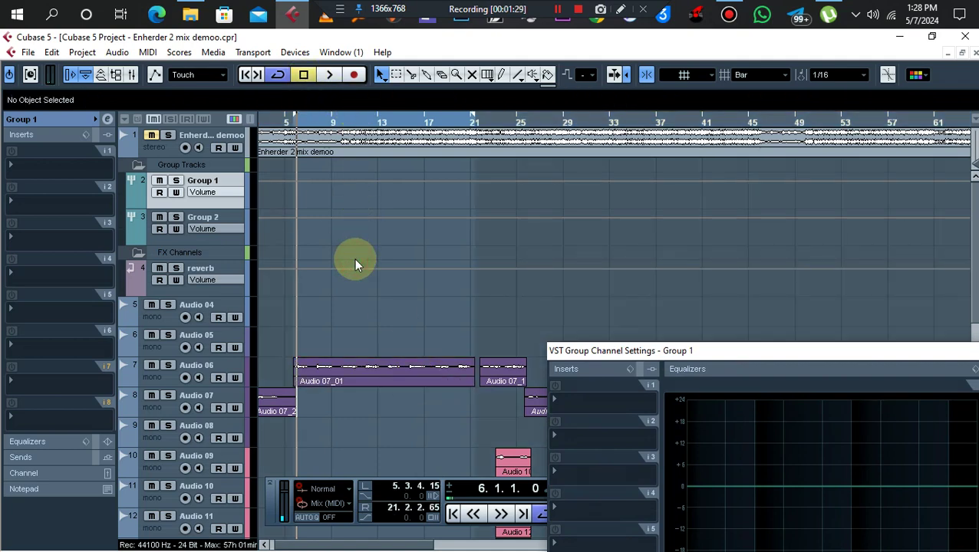
# During playback, enable Group 1's EQ band 1 as a high-pass filter at 103 Hz with 0.0 gain.
pyautogui.press('space')
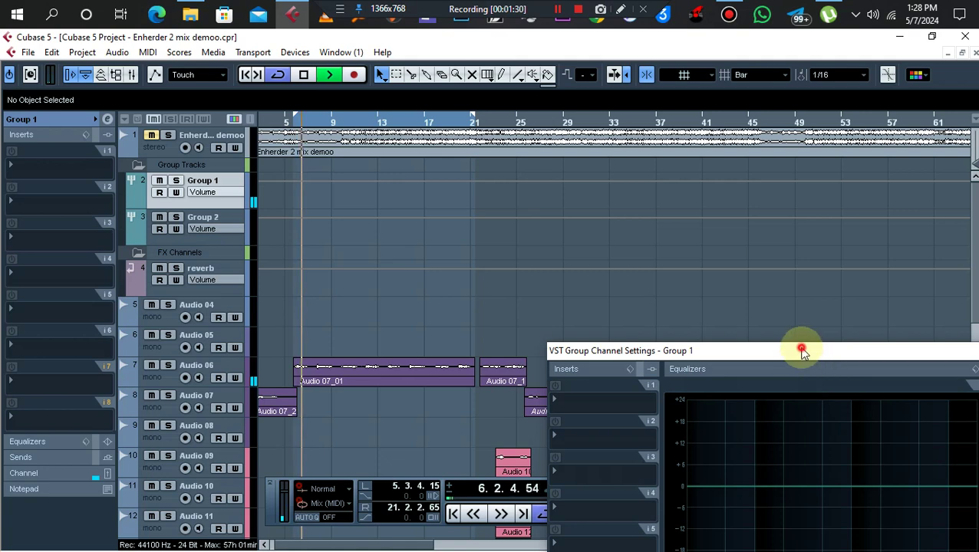
pyautogui.moveTo(799, 351); pyautogui.dragTo(467, 156)
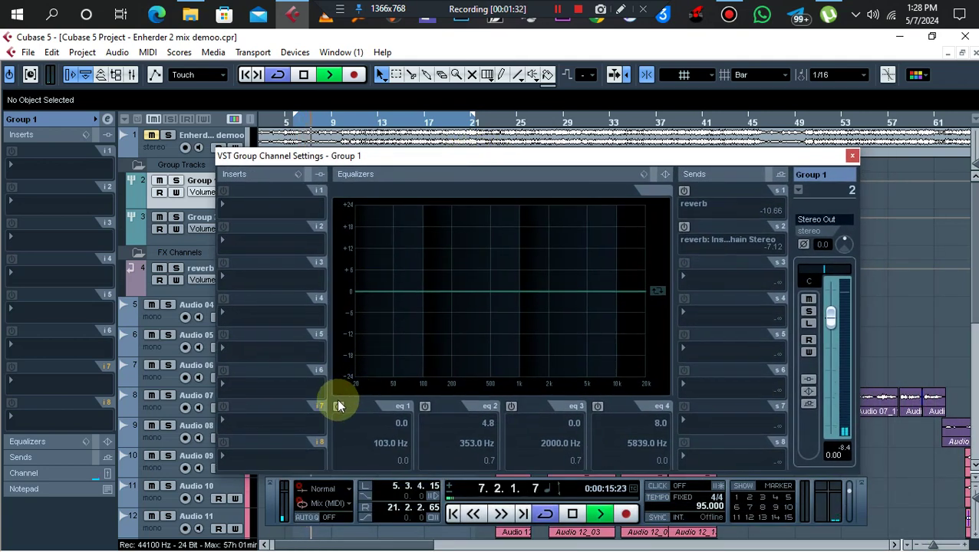
pyautogui.click(376, 296)
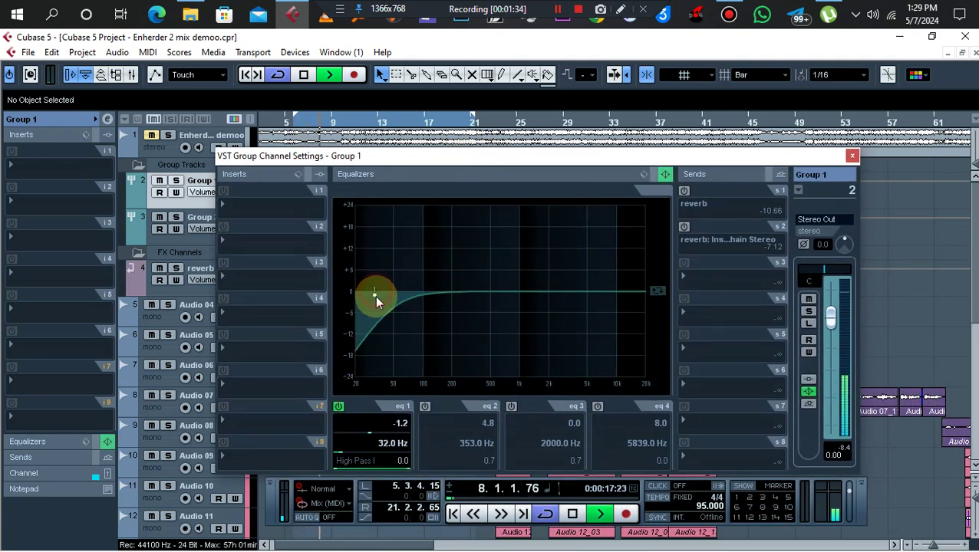
pyautogui.moveTo(389, 303); pyautogui.dragTo(424, 294)
pyautogui.press('space')
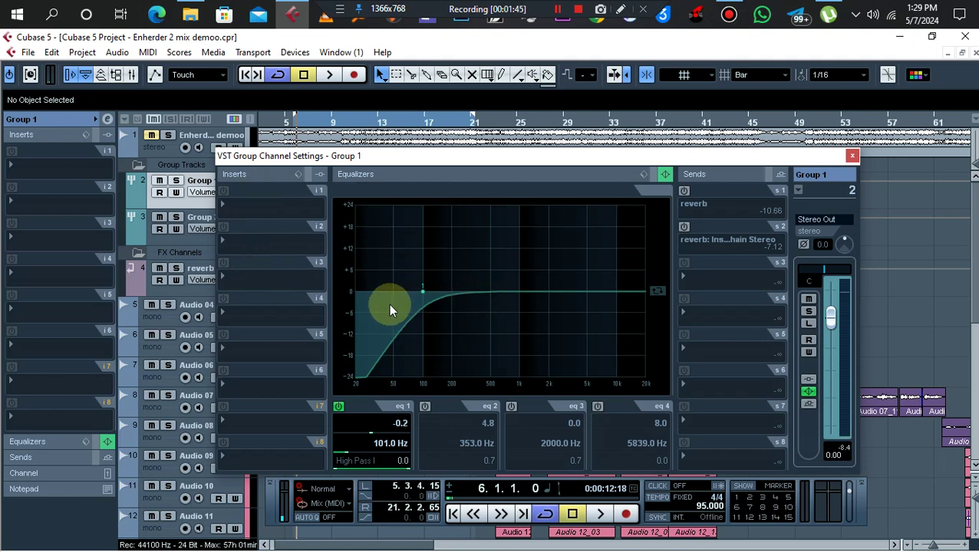
pyautogui.moveTo(422, 291)
pyautogui.mouseDown()
pyautogui.moveTo(434, 290)
pyautogui.moveTo(423, 291)
pyautogui.mouseUp()
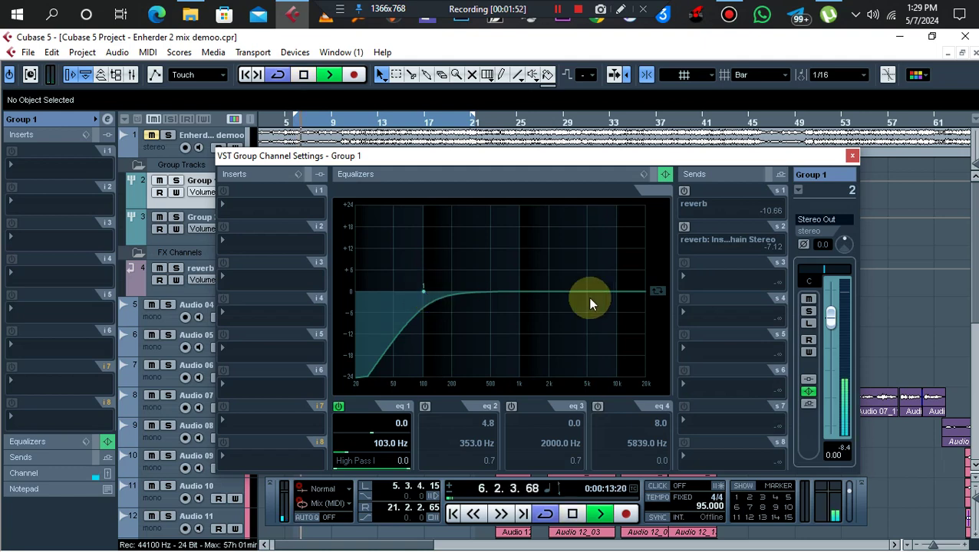
# Enable Group 1's EQ band 4 as a high shelf with a 6.4 dB boost at 4077 Hz and audition it.
pyautogui.moveTo(634, 292); pyautogui.dragTo(578, 268)
pyautogui.press('space')
pyautogui.press('space')
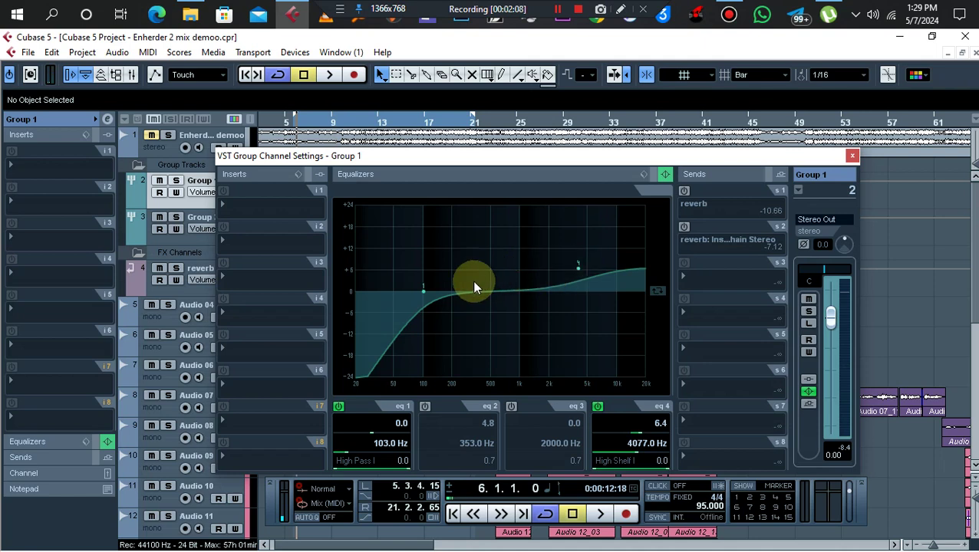
# Enable Group 1's EQ band 2 and raise it to a 3.4 dB boost at 378 Hz while listening.
pyautogui.moveTo(489, 290); pyautogui.dragTo(477, 287)
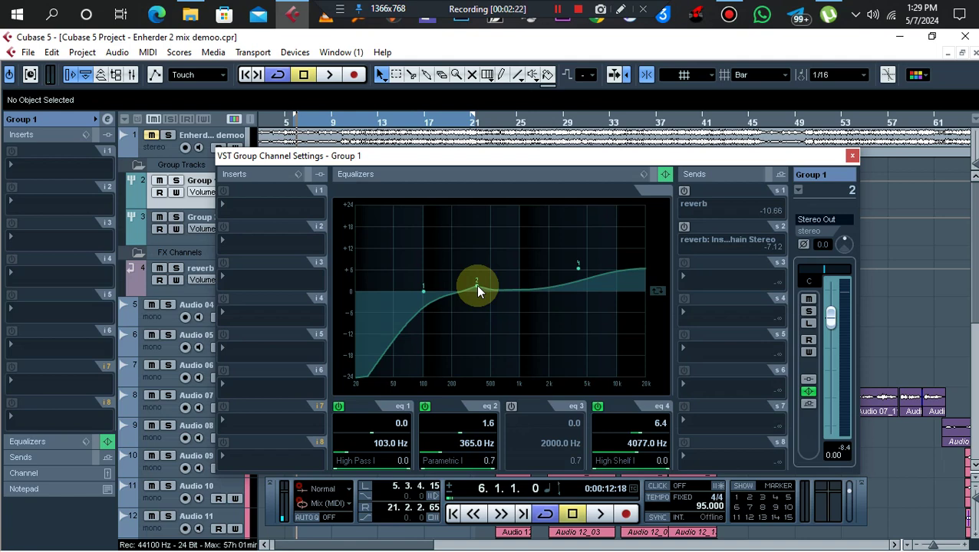
pyautogui.press('space')
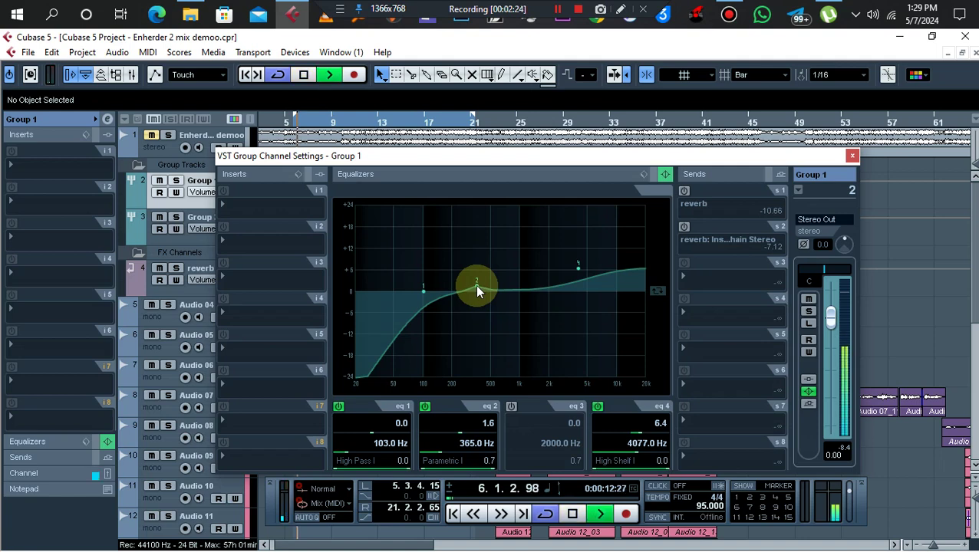
pyautogui.moveTo(475, 284)
pyautogui.mouseDown()
pyautogui.moveTo(466, 269)
pyautogui.moveTo(489, 280)
pyautogui.moveTo(465, 279)
pyautogui.moveTo(478, 279)
pyautogui.mouseUp()
pyautogui.press('space')
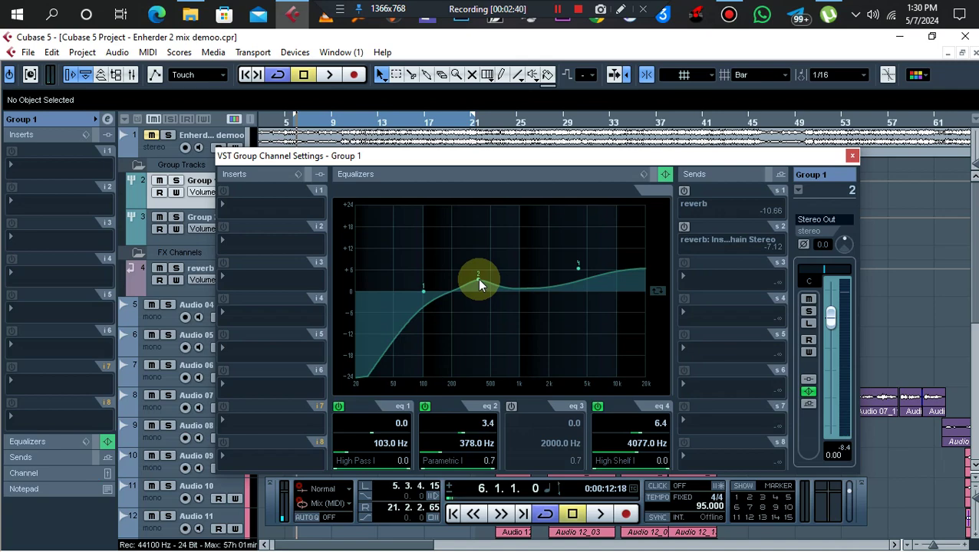
# Insert RCompressor Stereo in the first insert slot of Group 1 and load its Vocal preset.
pyautogui.click(261, 205)
pyautogui.moveTo(322, 151)
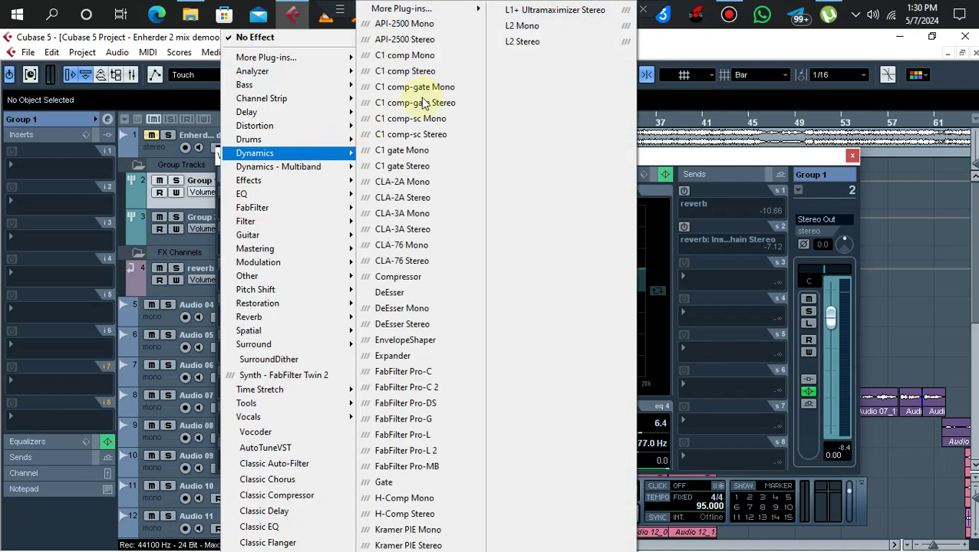
pyautogui.moveTo(454, 10)
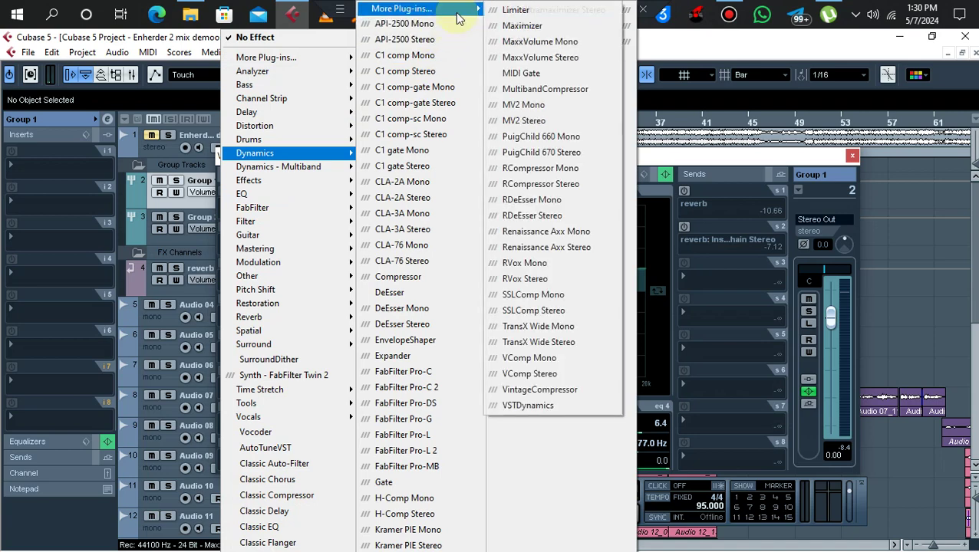
pyautogui.click(531, 184)
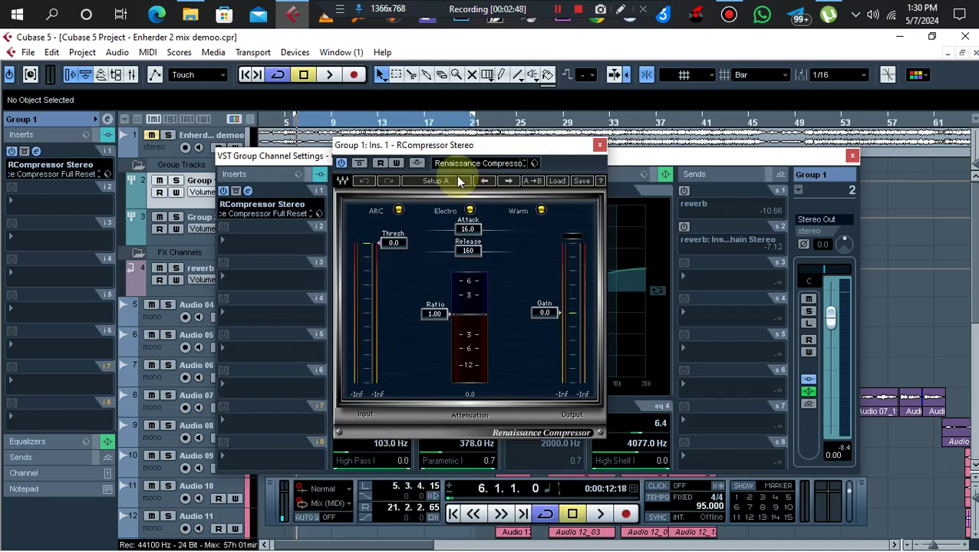
pyautogui.click(480, 163)
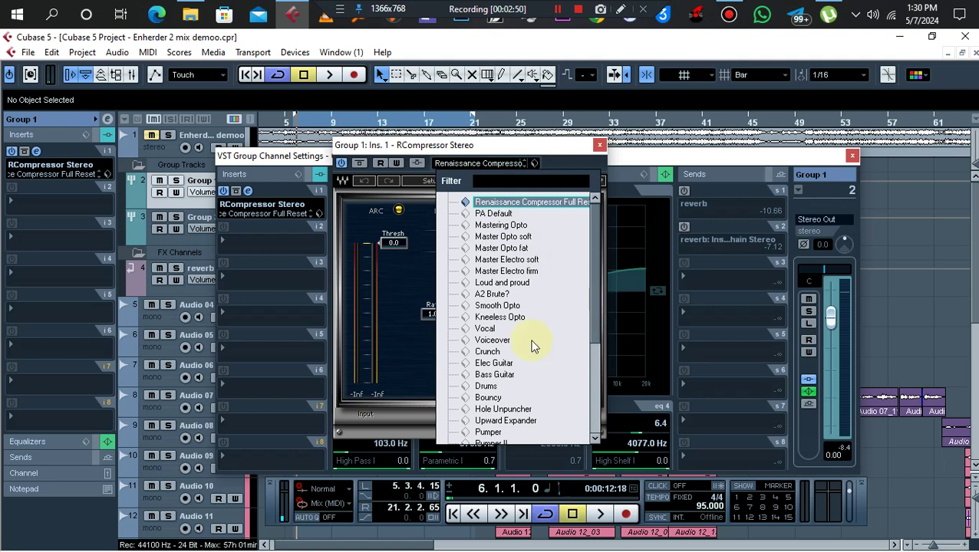
pyautogui.click(487, 330)
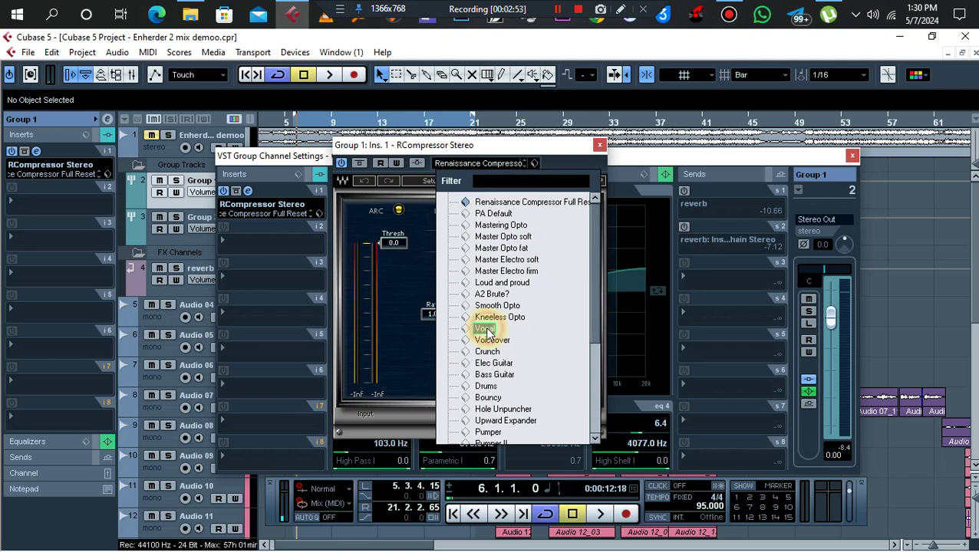
pyautogui.click(420, 280)
# Lower the RCompressor threshold to -24.0 while auditioning the vocal.
pyautogui.moveTo(389, 238)
pyautogui.mouseDown()
pyautogui.moveTo(390, 248)
pyautogui.moveTo(390, 237)
pyautogui.mouseUp()
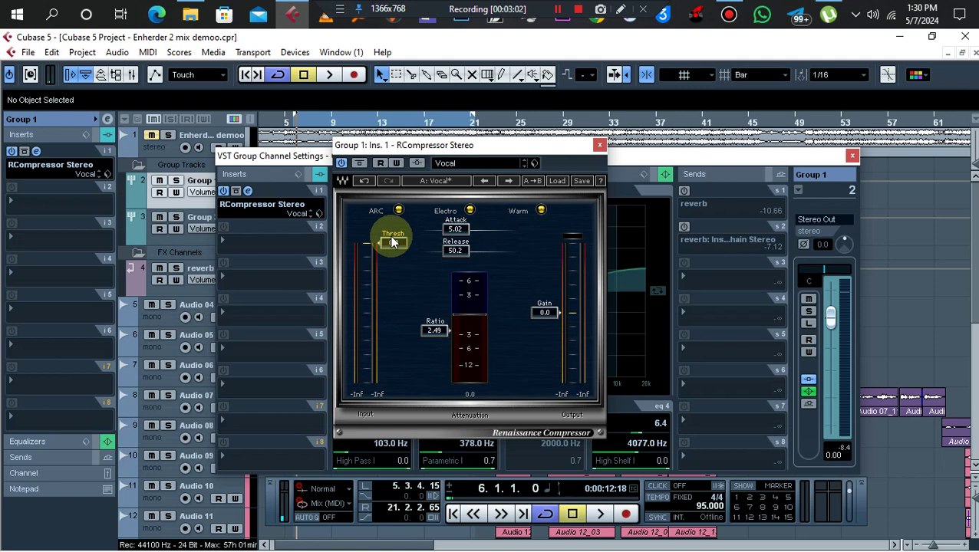
pyautogui.press('space')
pyautogui.moveTo(399, 247); pyautogui.dragTo(399, 295)
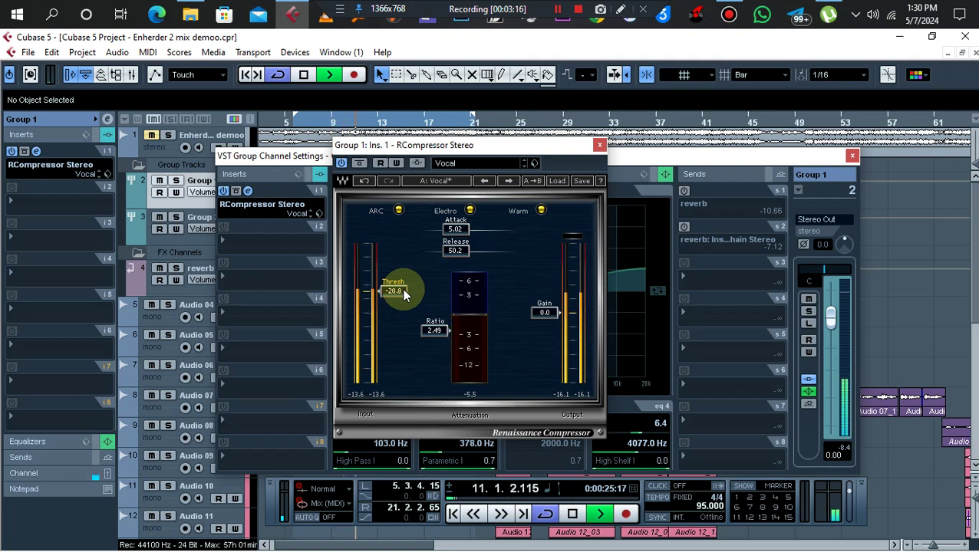
pyautogui.press('space')
pyautogui.moveTo(389, 291); pyautogui.dragTo(389, 298)
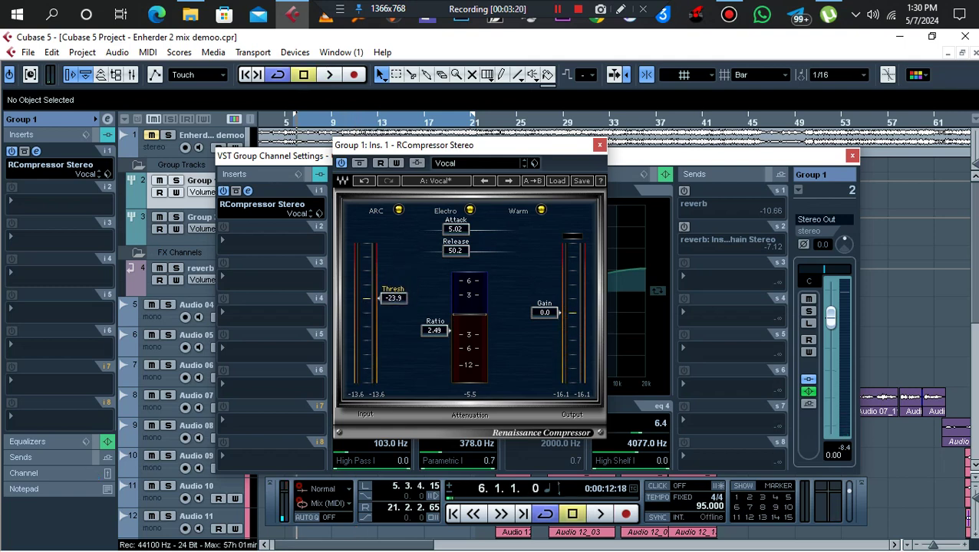
pyautogui.press('space')
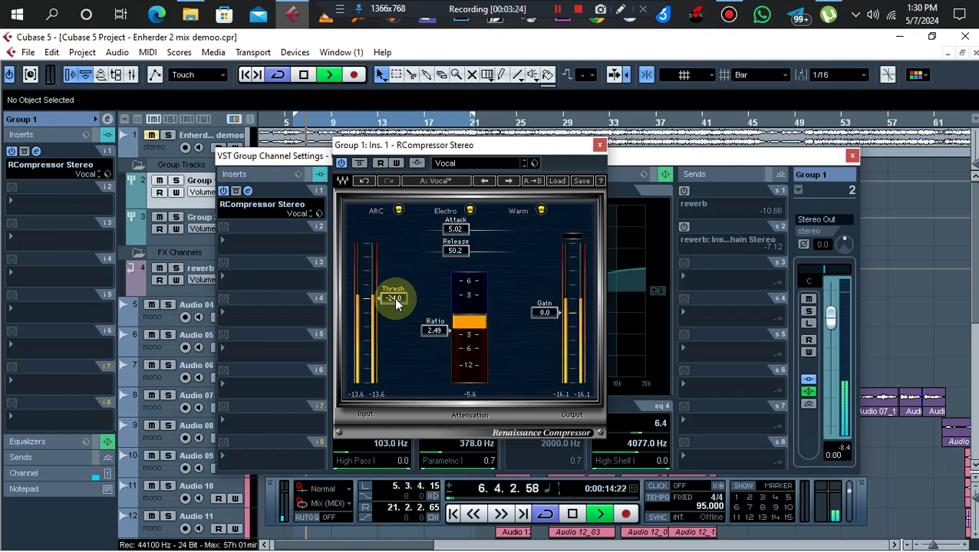
# Set the RCompressor attack to 2.50, audition the vocal and close the compressor.
pyautogui.press('space')
pyautogui.moveTo(459, 230); pyautogui.dragTo(458, 229)
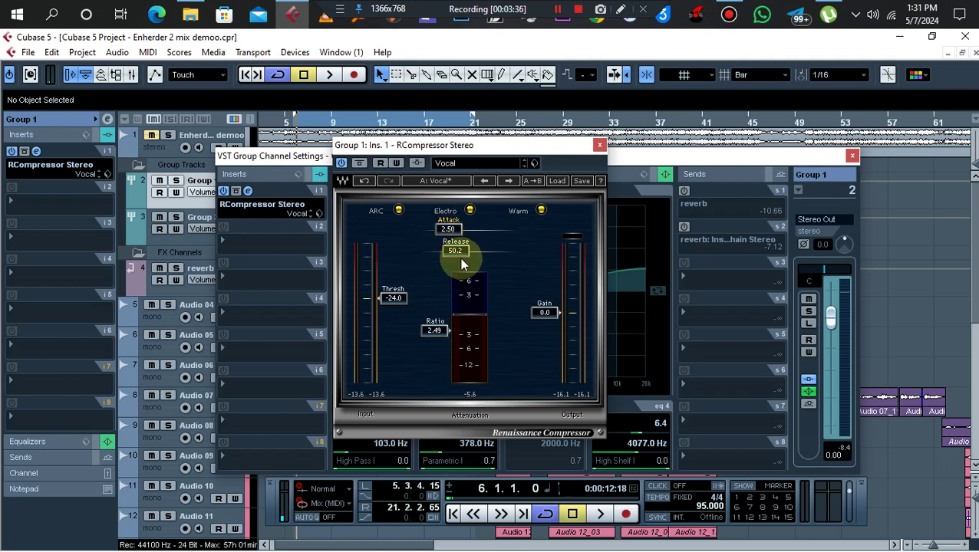
pyautogui.press('space')
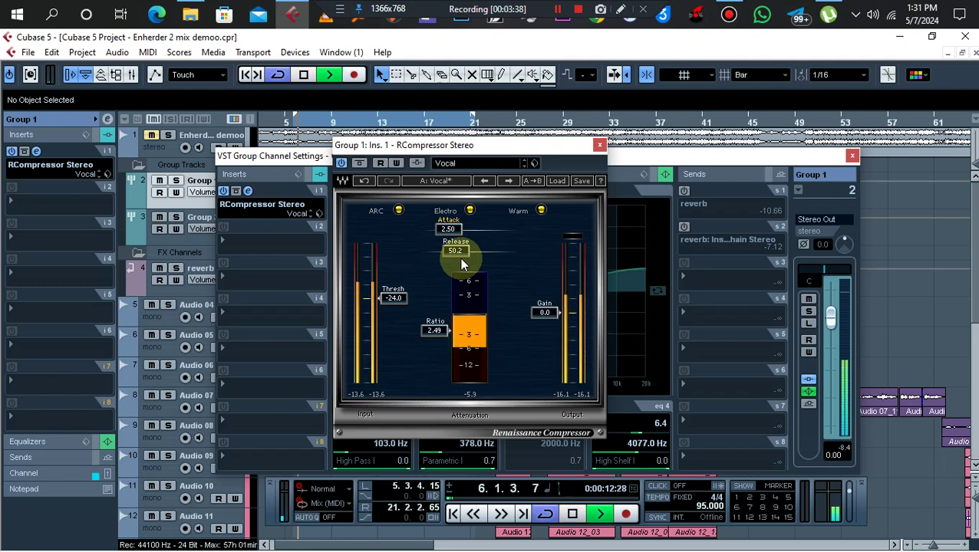
pyautogui.click(600, 145)
pyautogui.press('space')
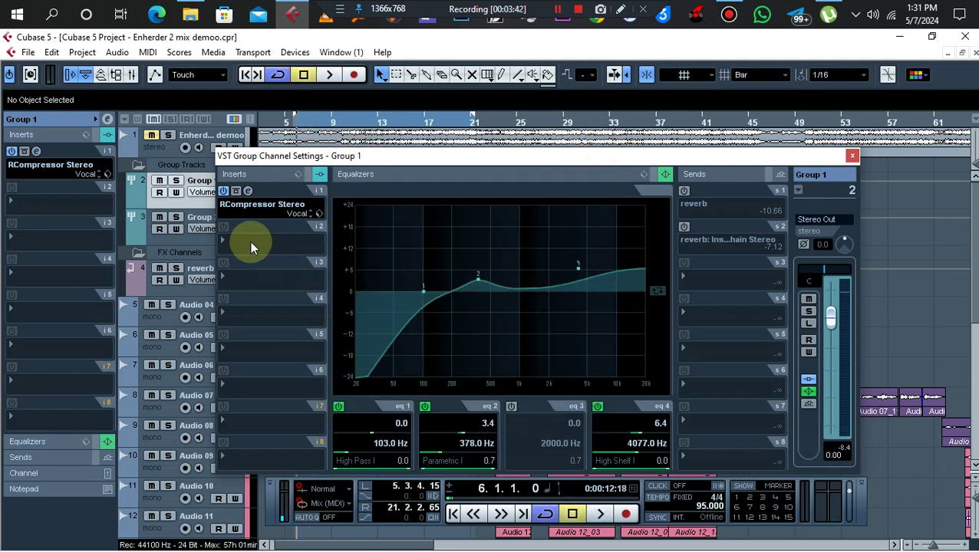
# Insert NS1 Stereo in Group 1's second insert slot and raise its noise suppression while auditioning.
pyautogui.click(248, 240)
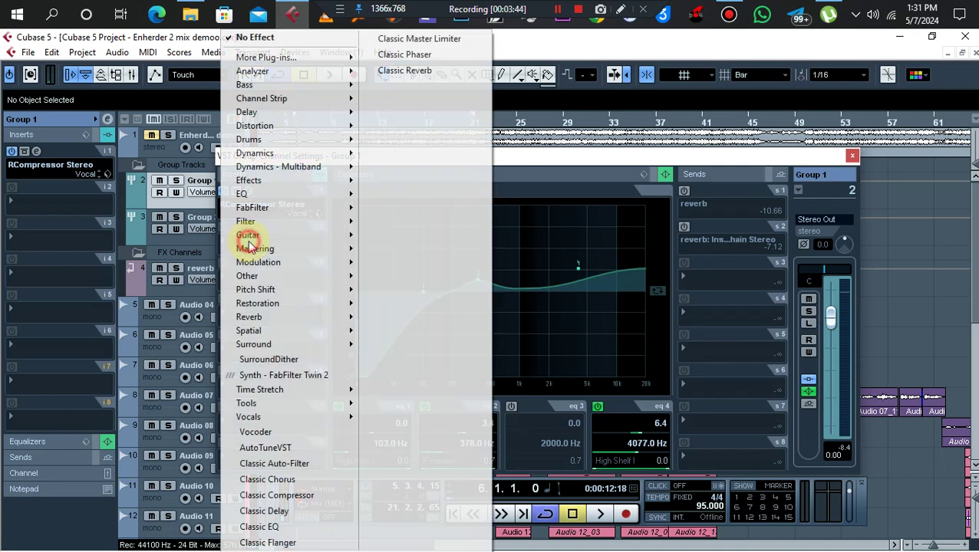
pyautogui.moveTo(321, 281)
pyautogui.moveTo(328, 303)
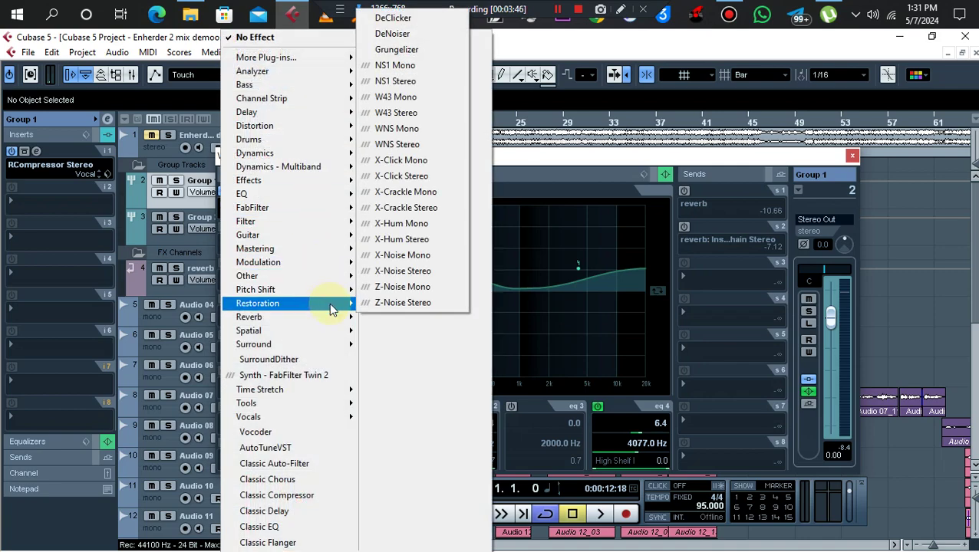
pyautogui.click(412, 80)
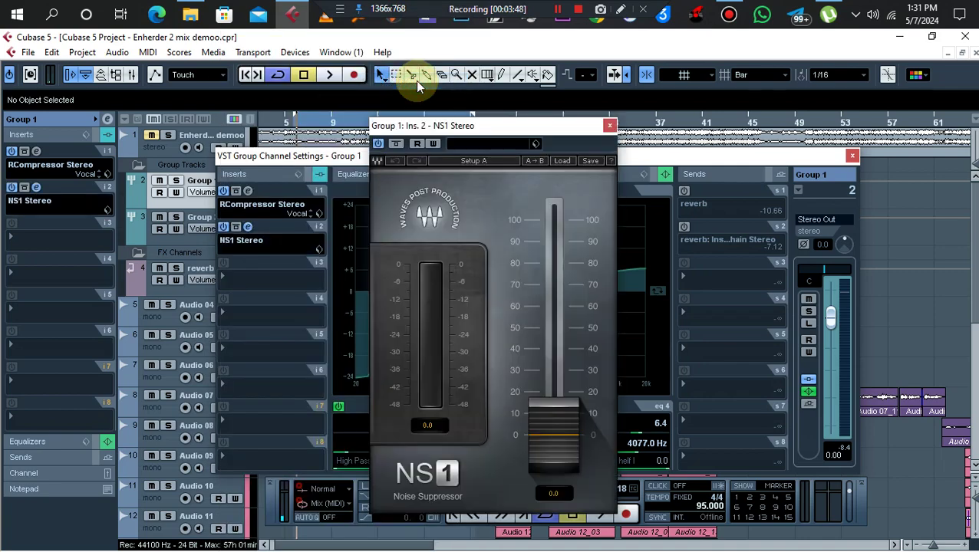
pyautogui.moveTo(554, 435); pyautogui.dragTo(542, 397)
pyautogui.click(610, 125)
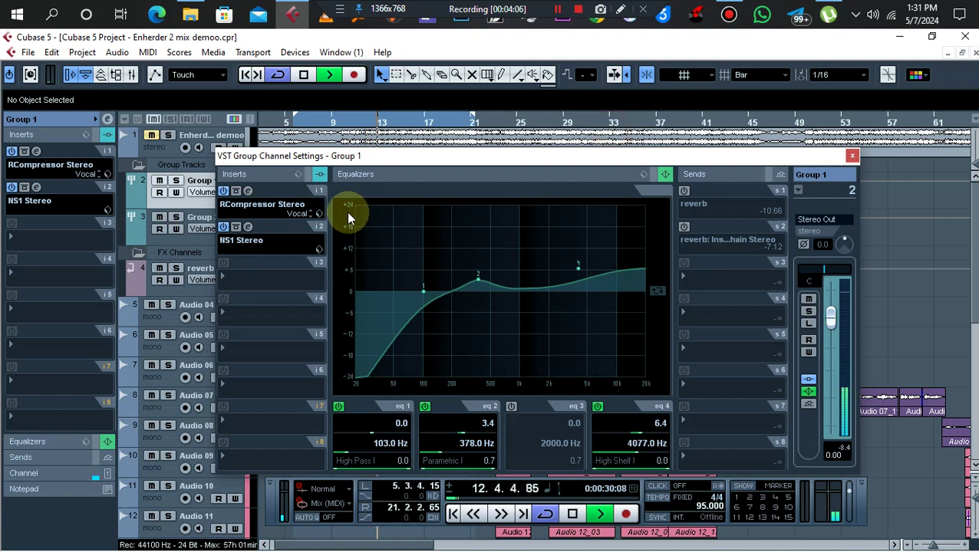
pyautogui.press('space')
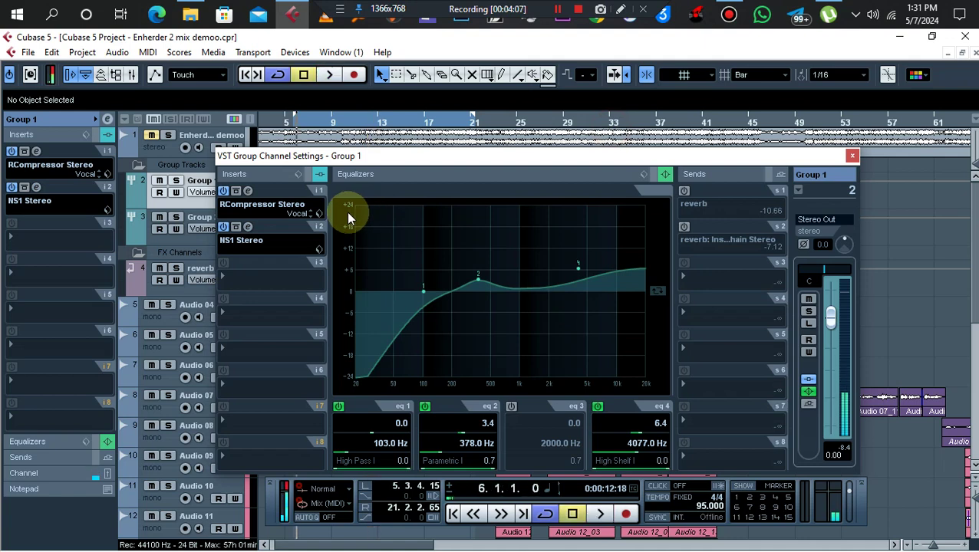
# Insert RDeEsser Stereo in Group 1's third insert slot and set its threshold to -37.0 during playback.
pyautogui.click(237, 281)
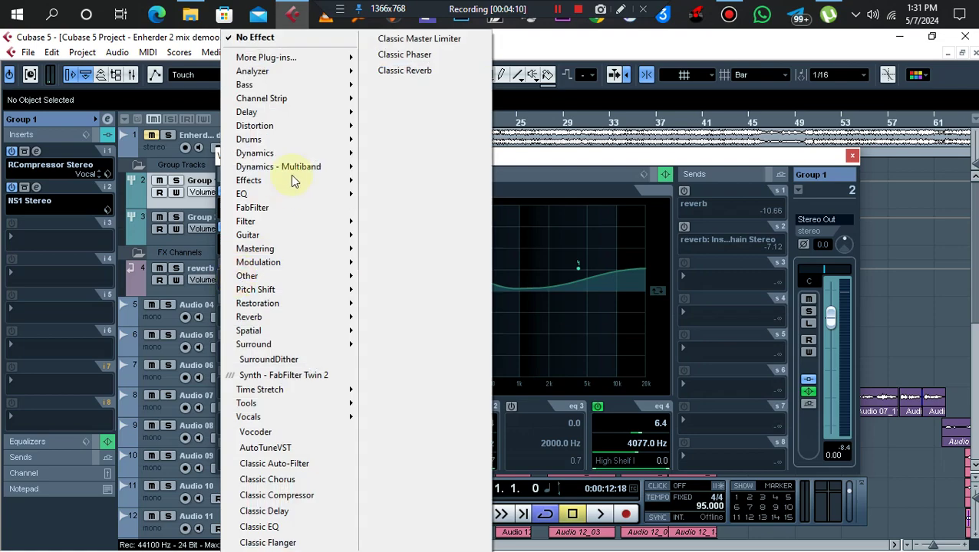
pyautogui.moveTo(306, 147)
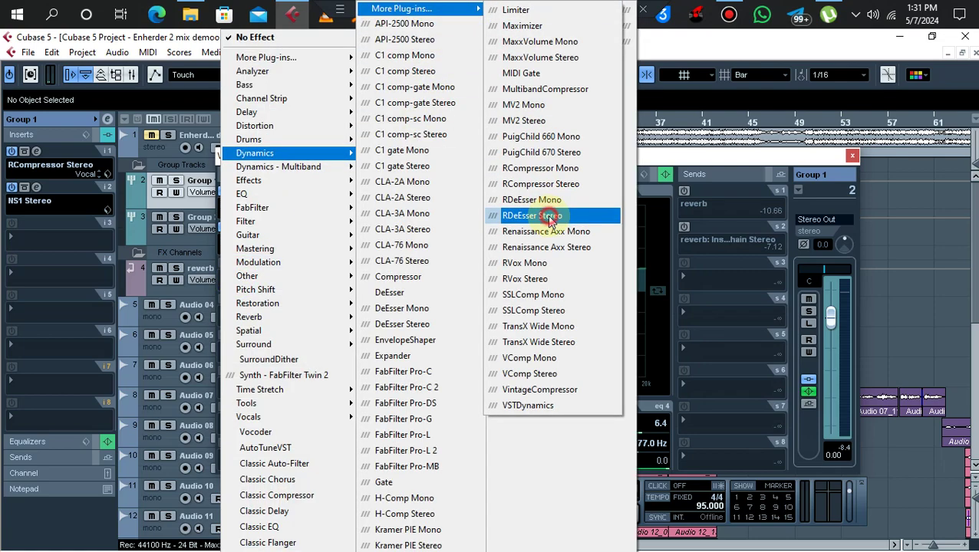
pyautogui.click(547, 216)
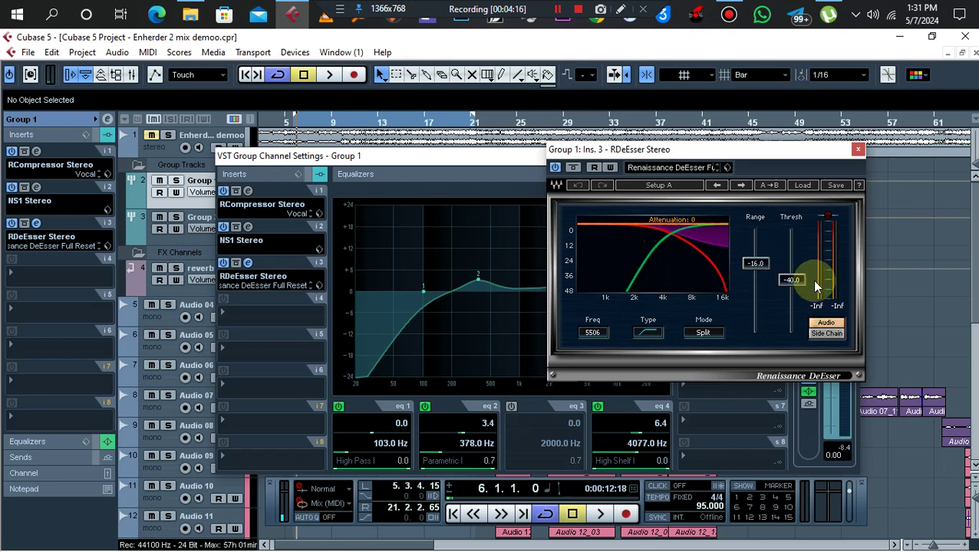
pyautogui.press('space')
pyautogui.moveTo(791, 279); pyautogui.dragTo(797, 273)
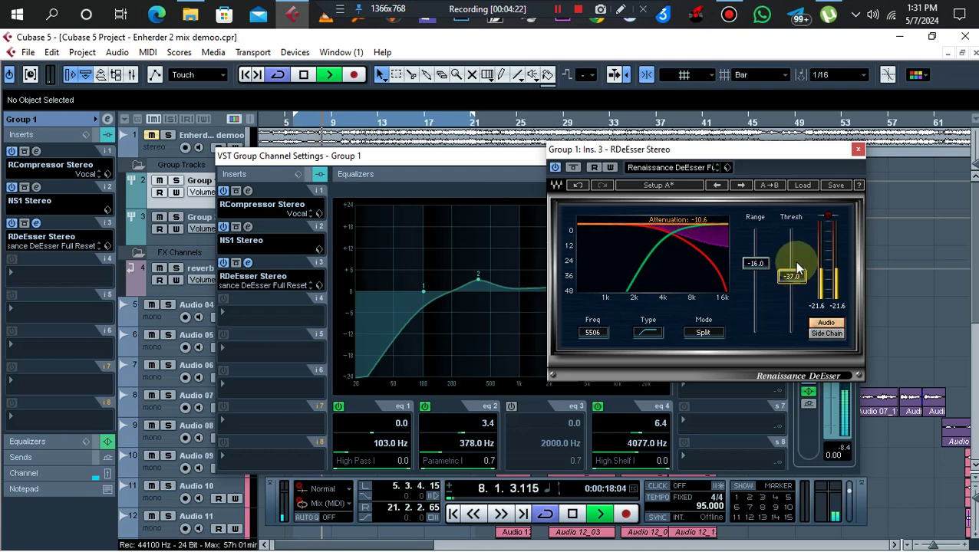
pyautogui.click(857, 150)
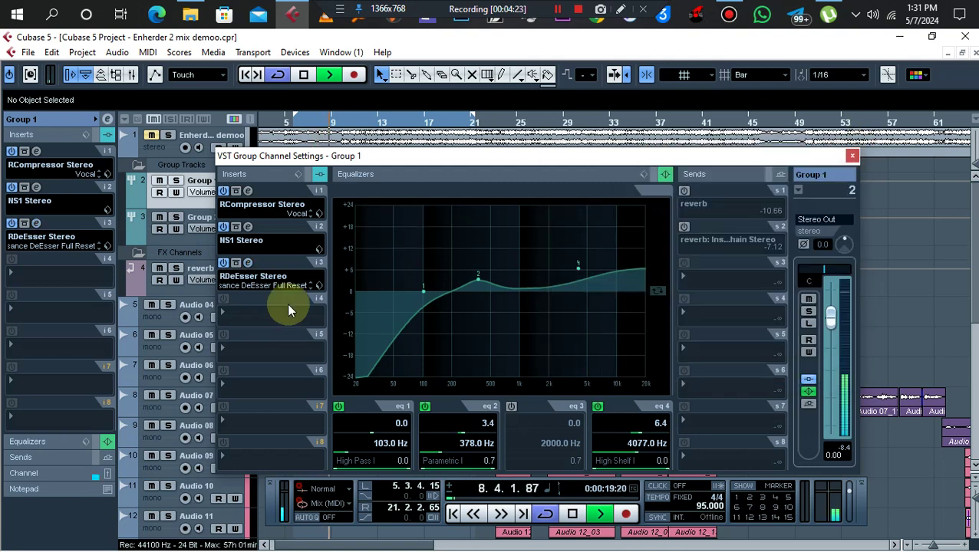
pyautogui.press('space')
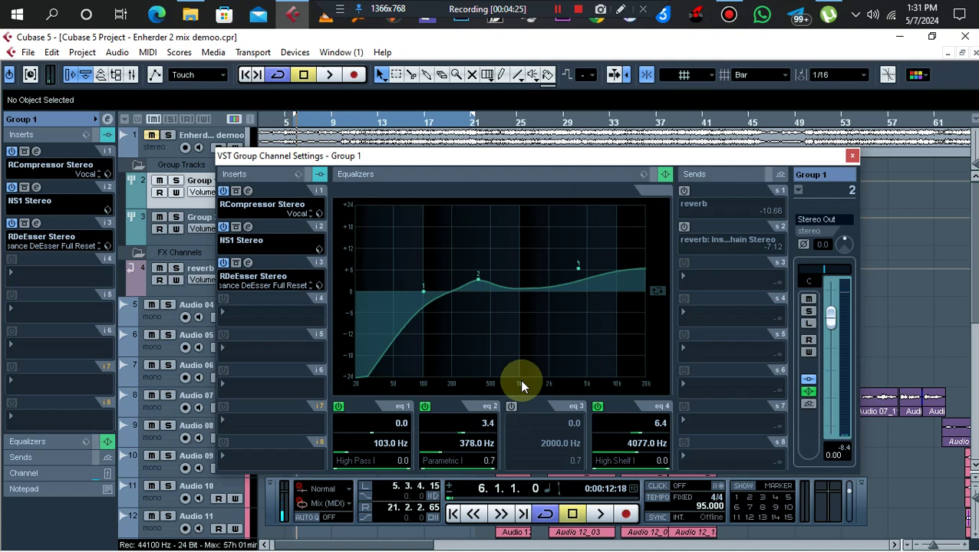
# Switch off the Kramer Tape Stereo insert on the Stereo Out channel during playback and return to the Group 1 track.
pyautogui.press('space')
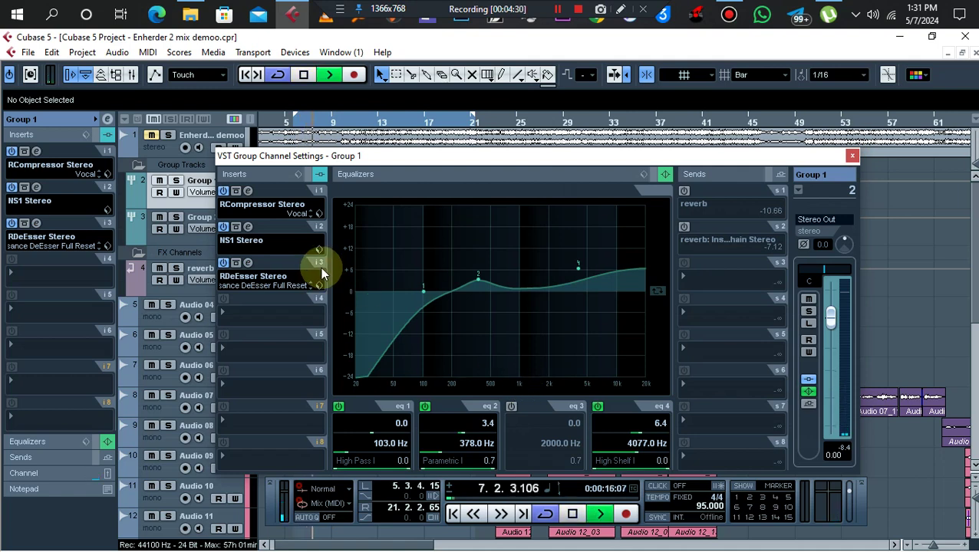
pyautogui.click(132, 75)
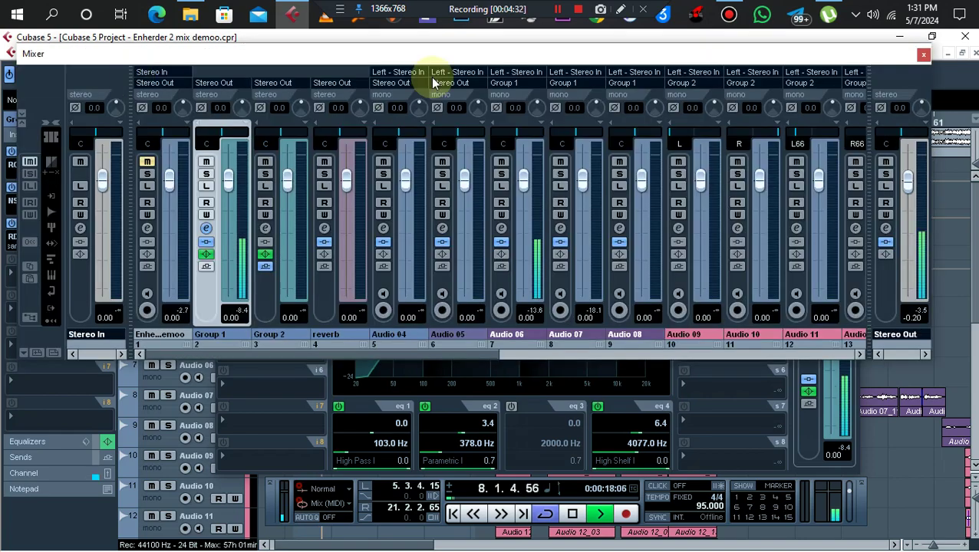
pyautogui.click(885, 228)
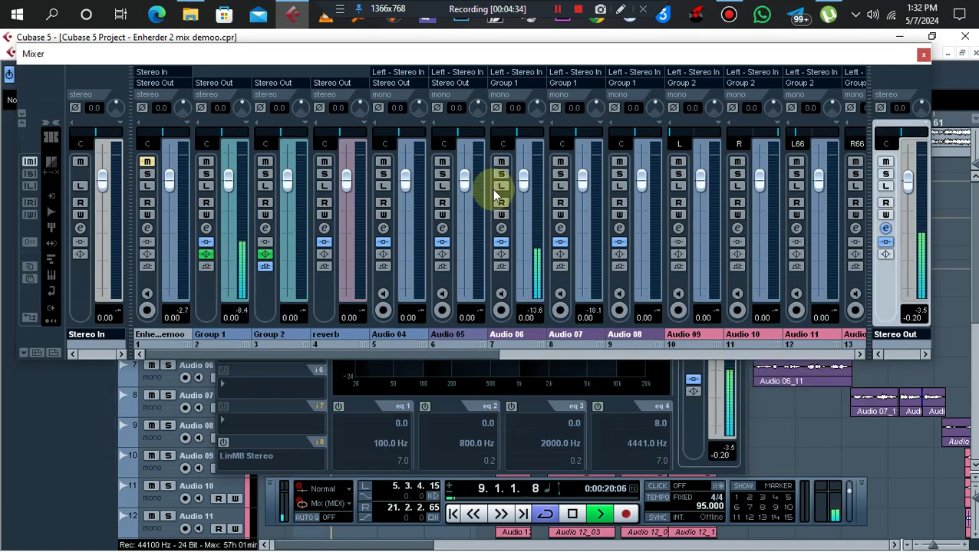
pyautogui.click(923, 55)
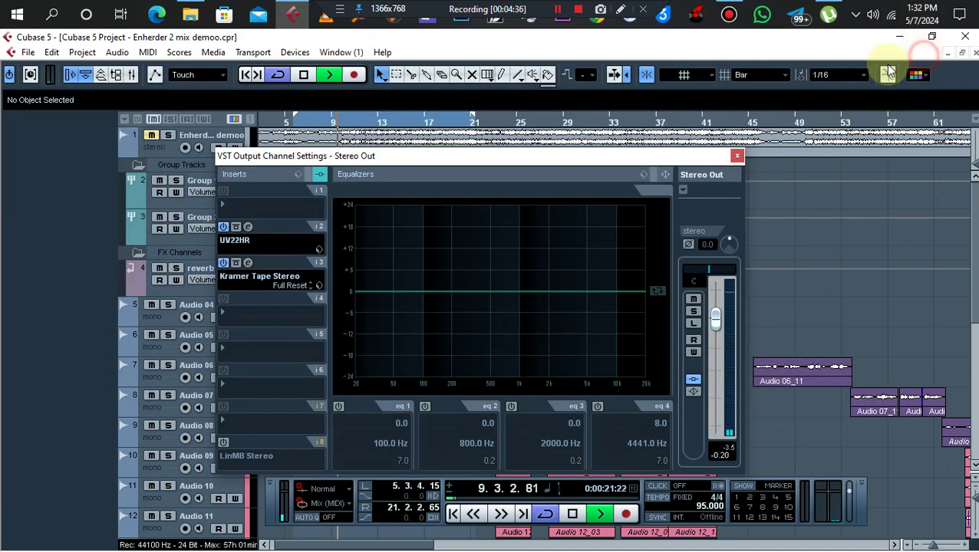
pyautogui.click(229, 261)
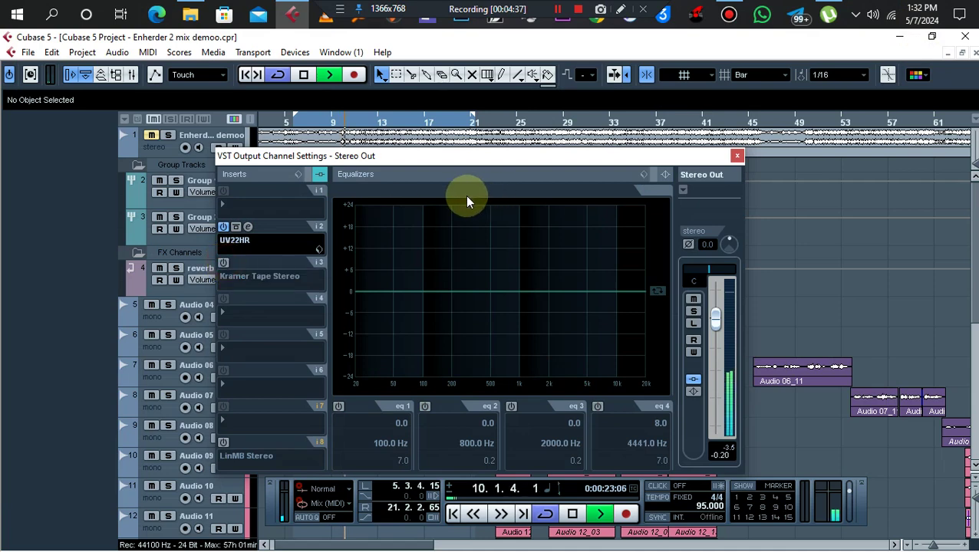
pyautogui.click(738, 156)
pyautogui.click(219, 181)
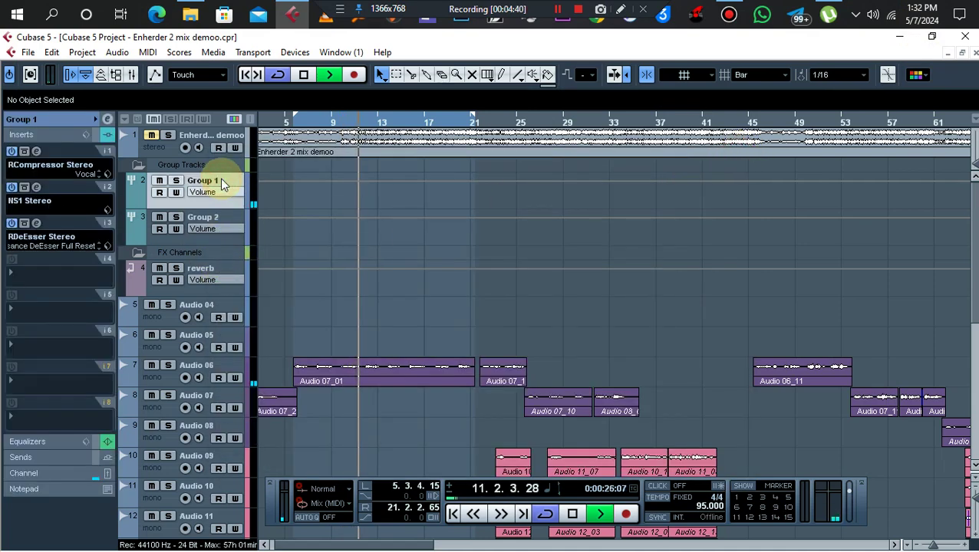
pyautogui.press('space')
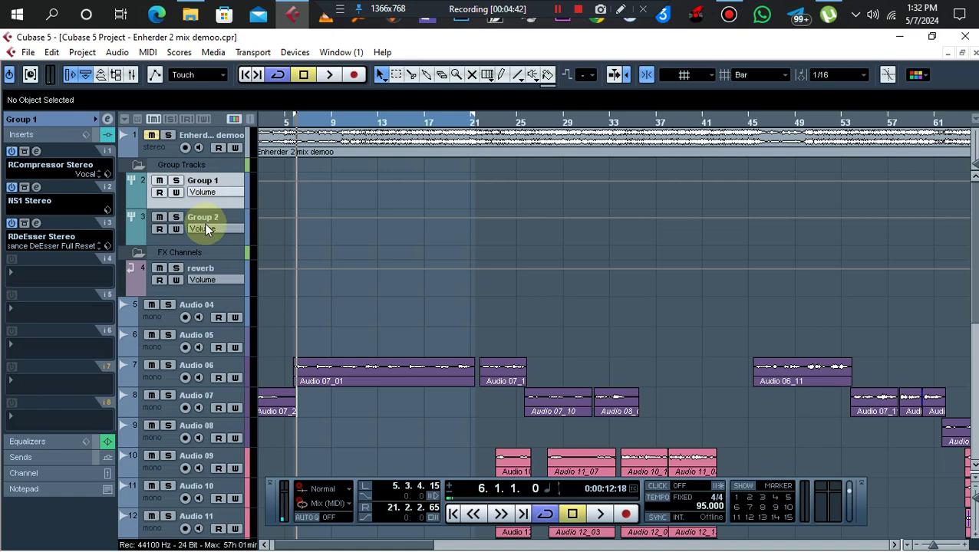
pyautogui.click(325, 222)
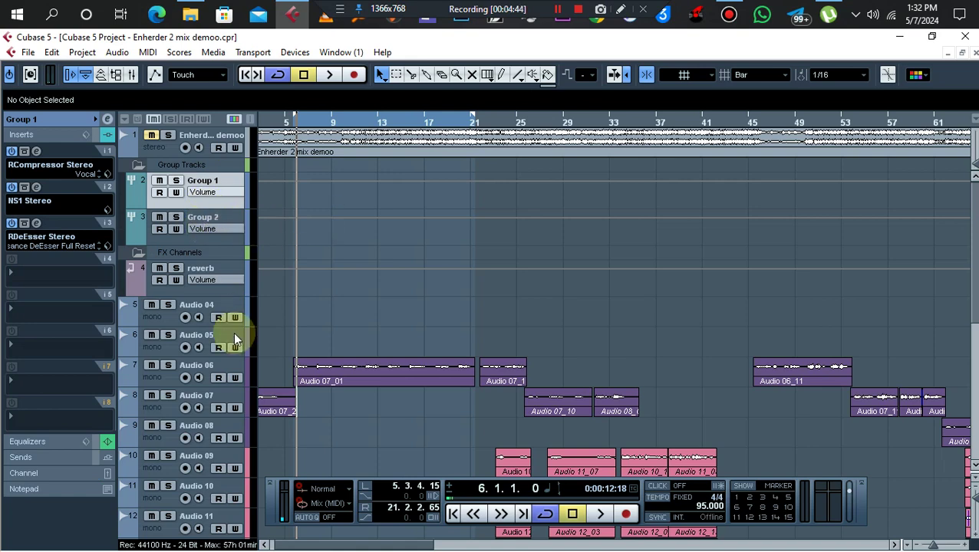
pyautogui.click(233, 458)
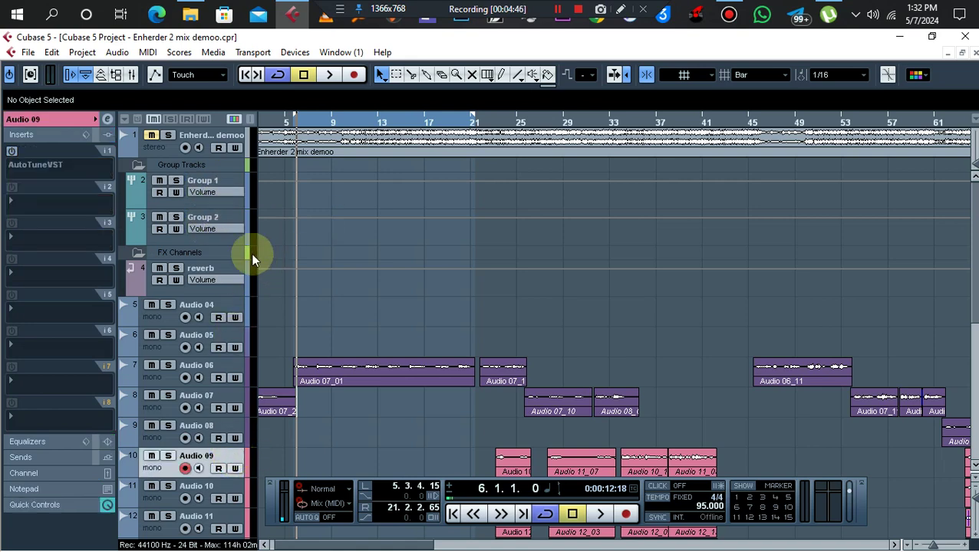
pyautogui.click(224, 181)
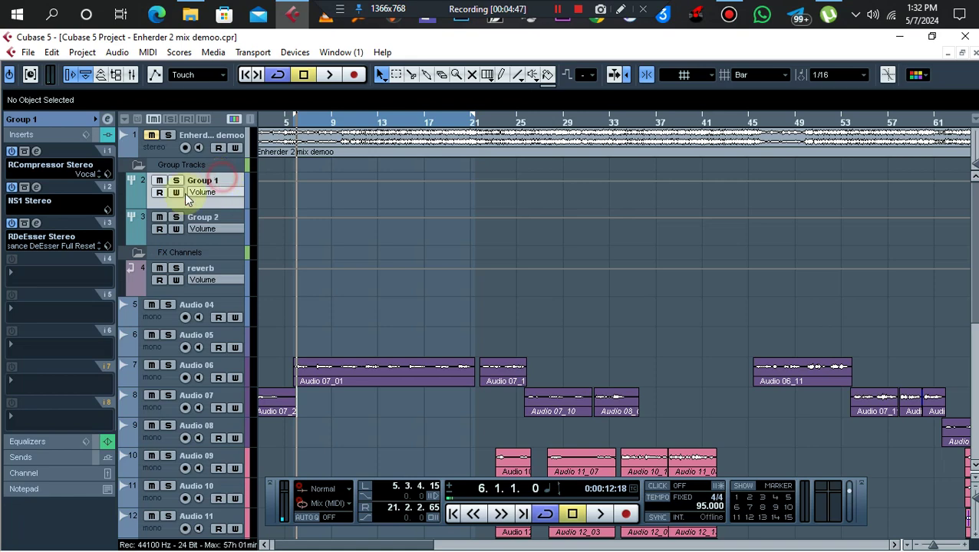
# Insert RVox Stereo in Group 1's fourth insert slot and move its window clear of the track list.
pyautogui.click(32, 274)
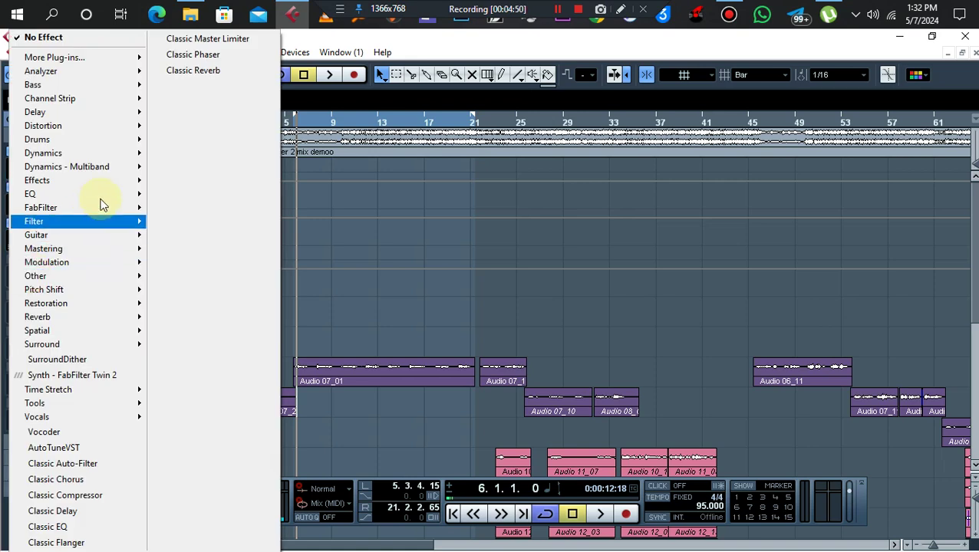
pyautogui.moveTo(132, 153)
pyautogui.moveTo(245, 16)
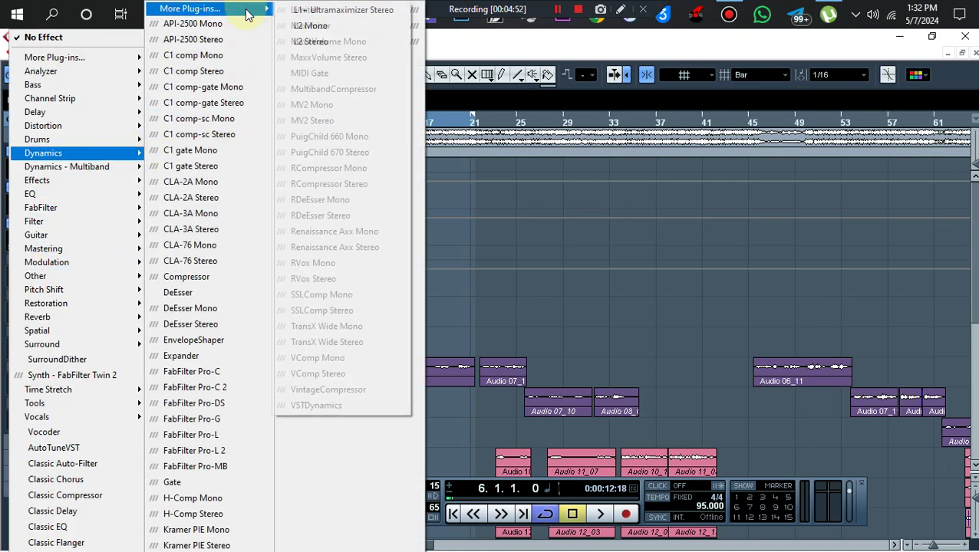
pyautogui.click(347, 280)
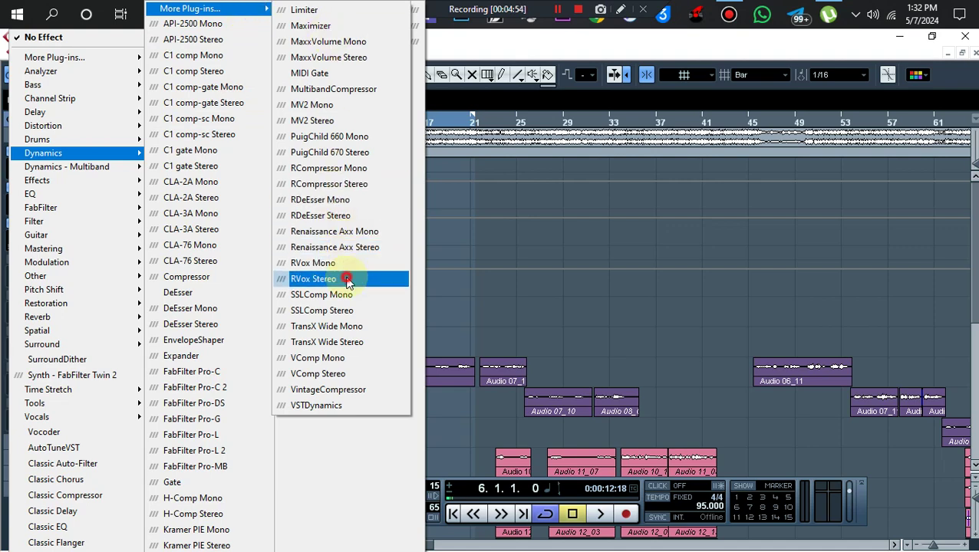
pyautogui.moveTo(339, 184); pyautogui.dragTo(536, 192)
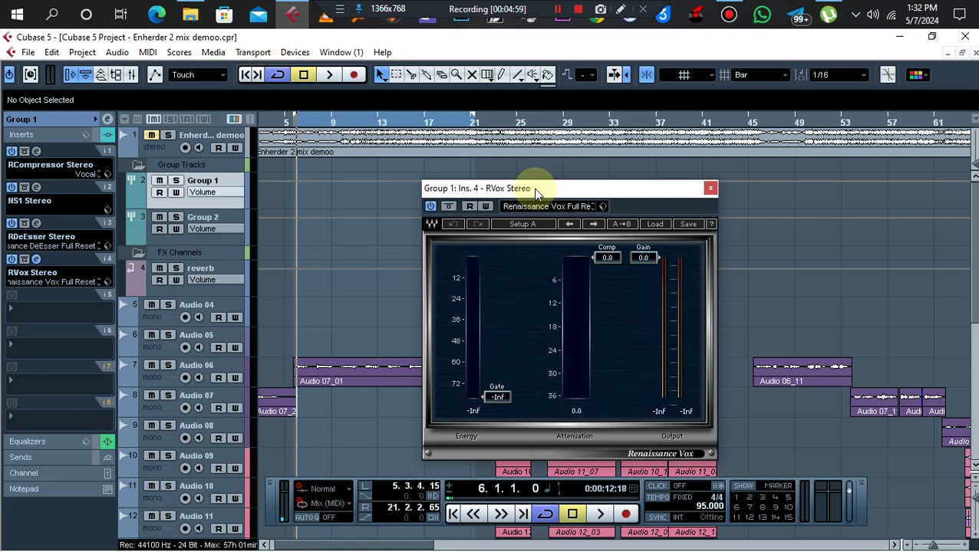
# Unmute the Enherder 2 mix demoo backing track and lower the RVox compression to -10.2 during playback.
pyautogui.press('space')
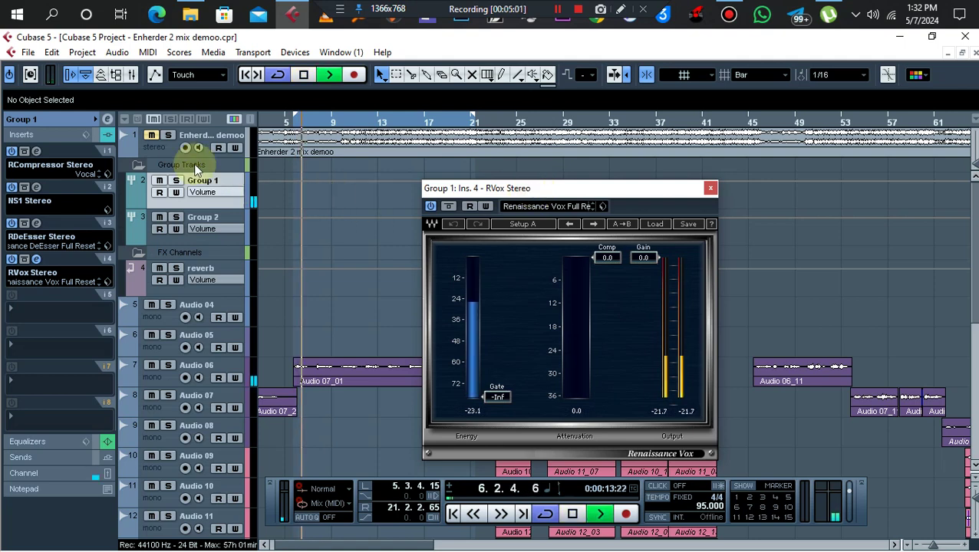
pyautogui.click(152, 136)
pyautogui.click(152, 136)
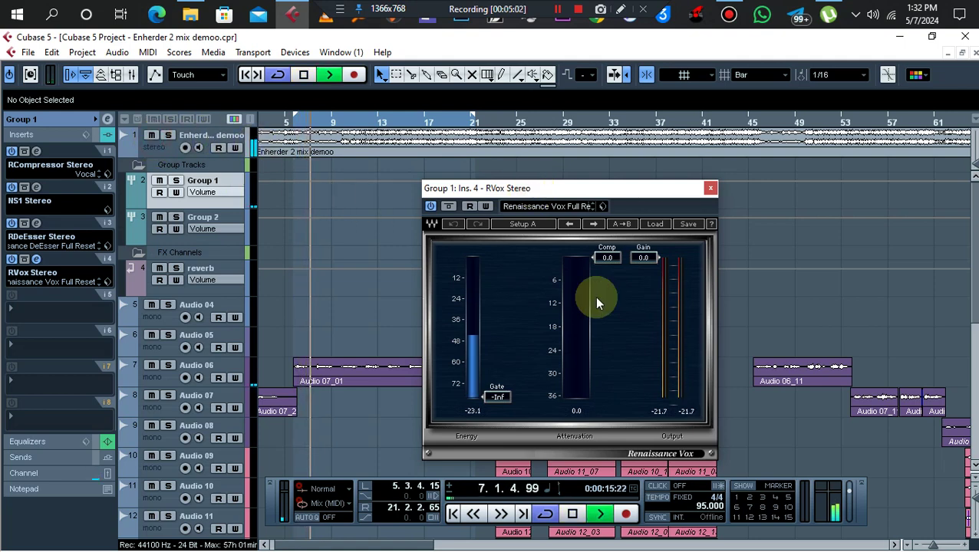
pyautogui.moveTo(607, 257); pyautogui.dragTo(605, 299)
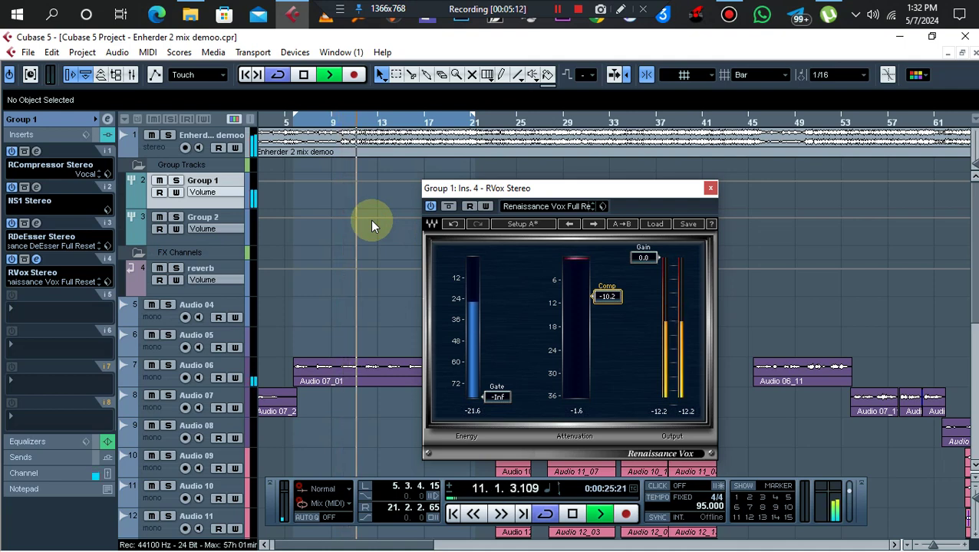
# Stop playback and set the volume of the Enherder 2 mix demoo backing track to -3.00.
pyautogui.click(153, 152)
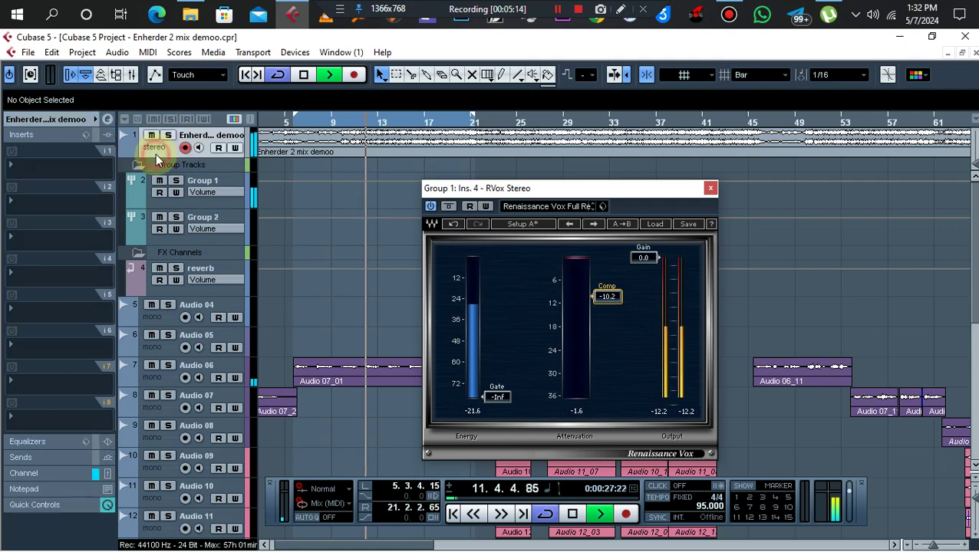
pyautogui.click(67, 120)
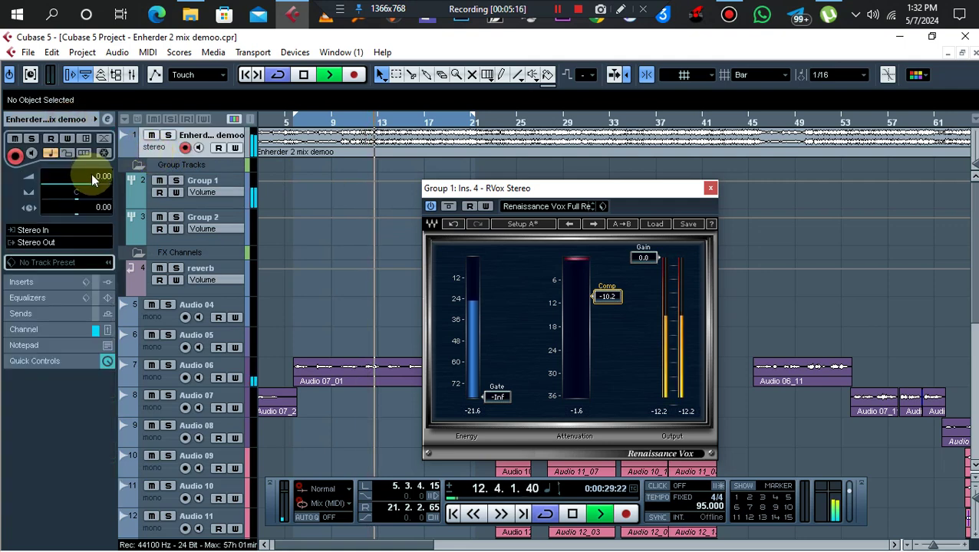
pyautogui.press('space')
pyautogui.click(101, 178)
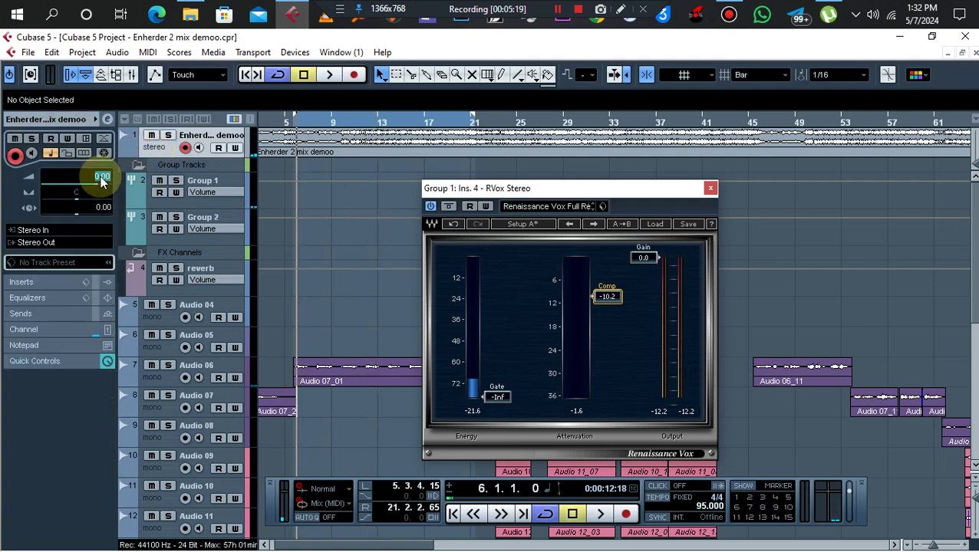
pyautogui.write('-3')
pyautogui.press('Return')
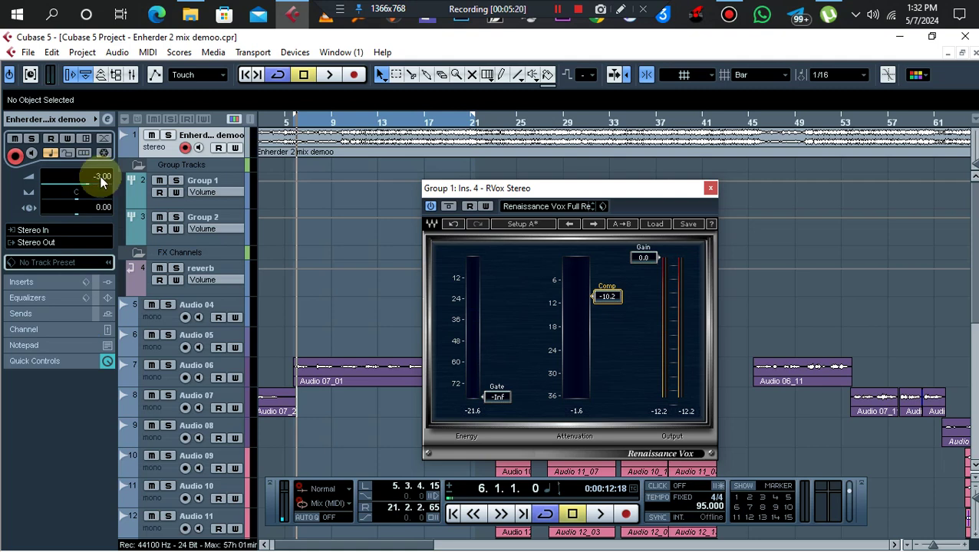
# Play the processed vocals together with the backing track and select the Group 1 track.
pyautogui.press('space')
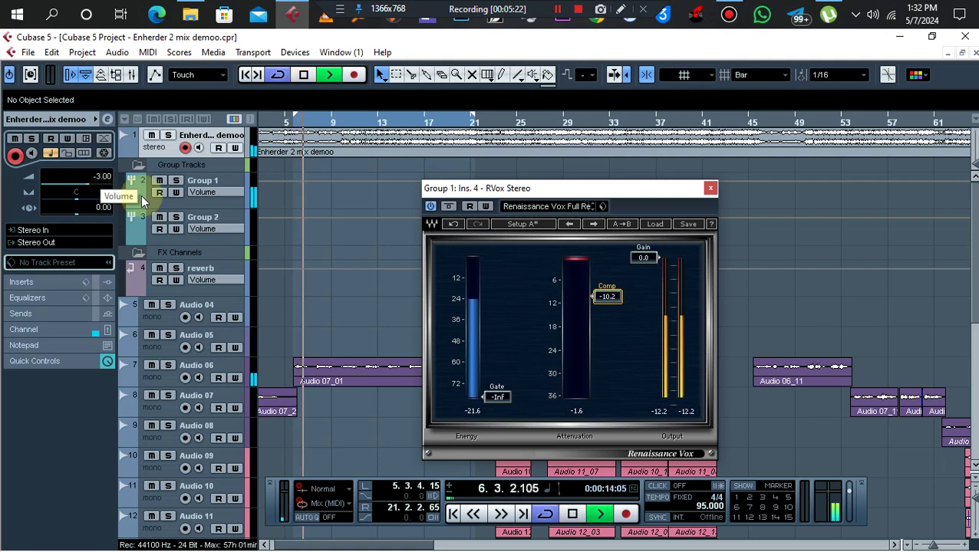
pyautogui.click(223, 182)
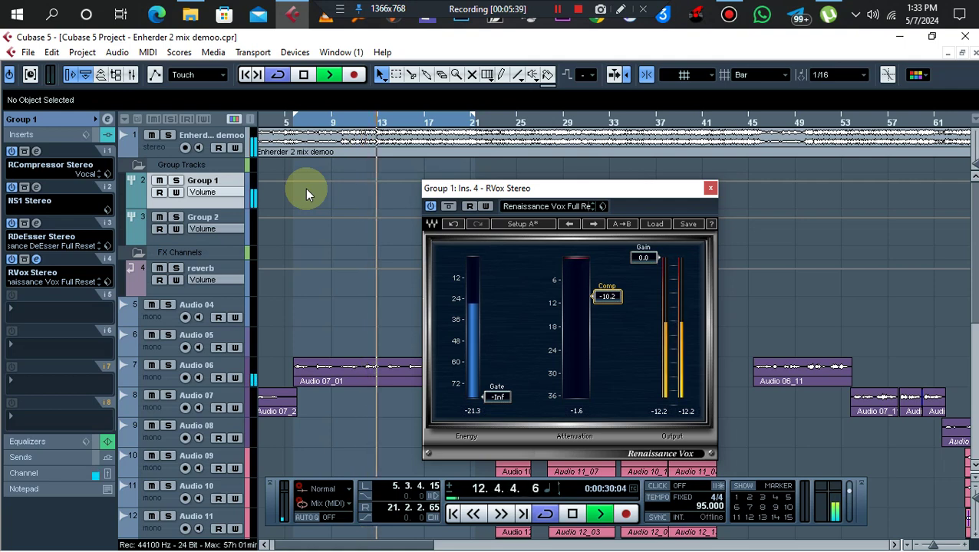
pyautogui.press('space')
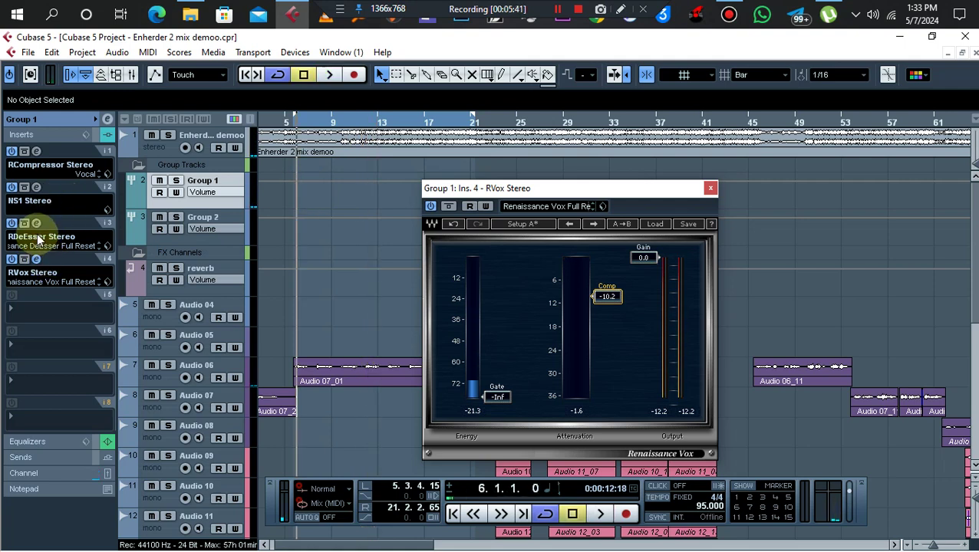
# Set the RDeEsser threshold on Group 1 to -40.0 and close the RDeEsser and RVox windows during playback.
pyautogui.click(36, 223)
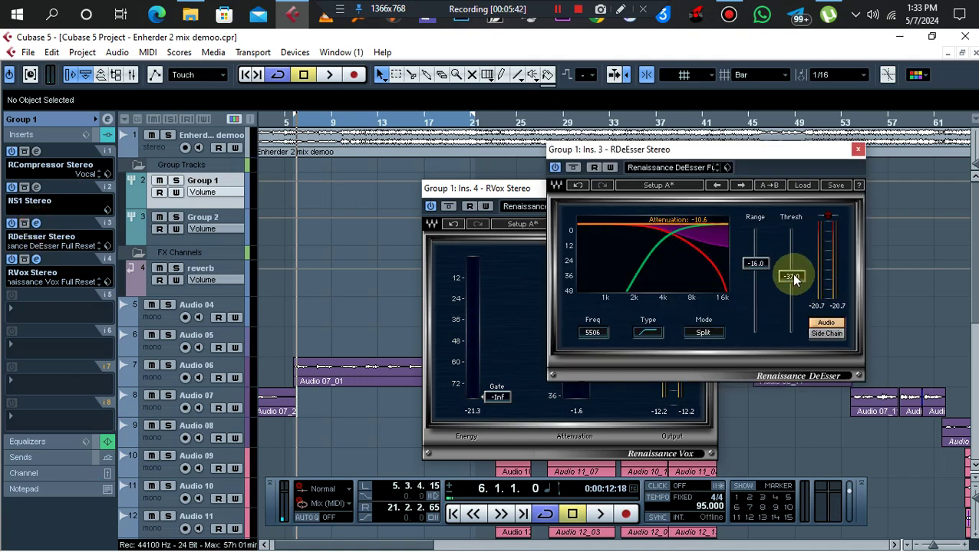
pyautogui.moveTo(794, 280); pyautogui.dragTo(794, 282)
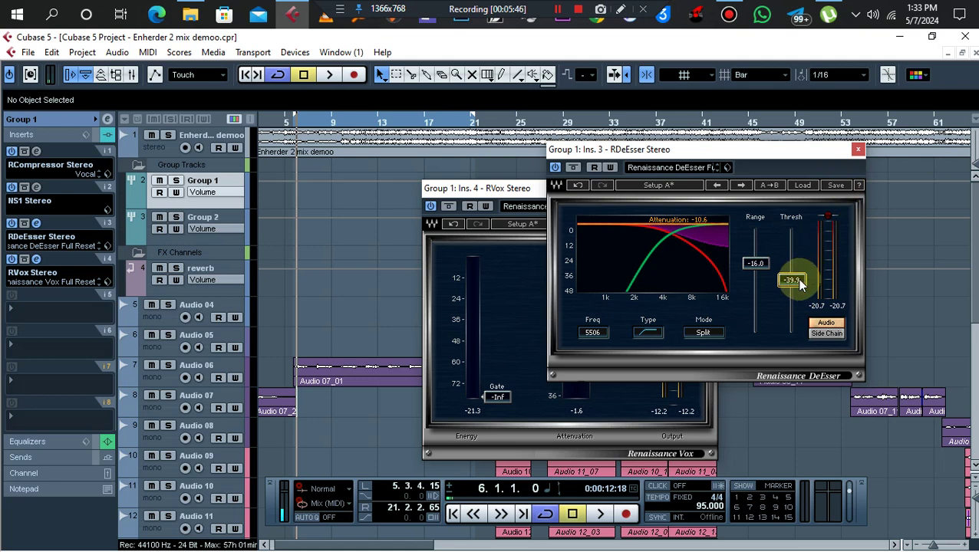
pyautogui.moveTo(796, 280); pyautogui.dragTo(792, 278)
pyautogui.press('space')
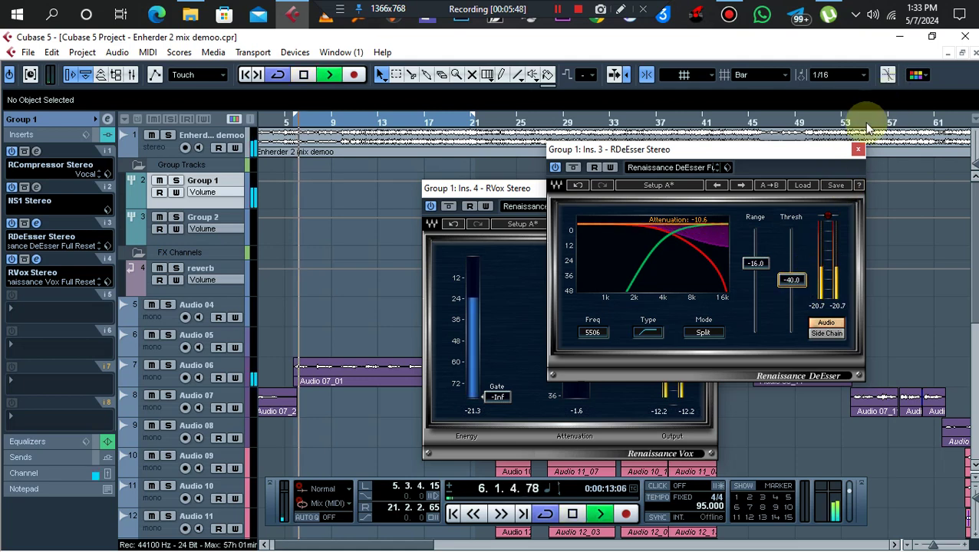
pyautogui.click(858, 151)
pyautogui.click(709, 188)
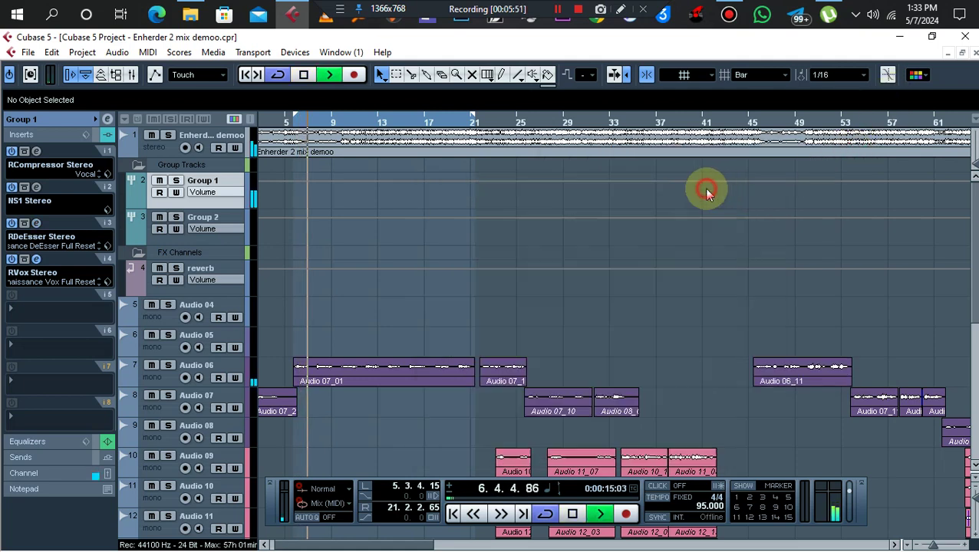
pyautogui.press('space')
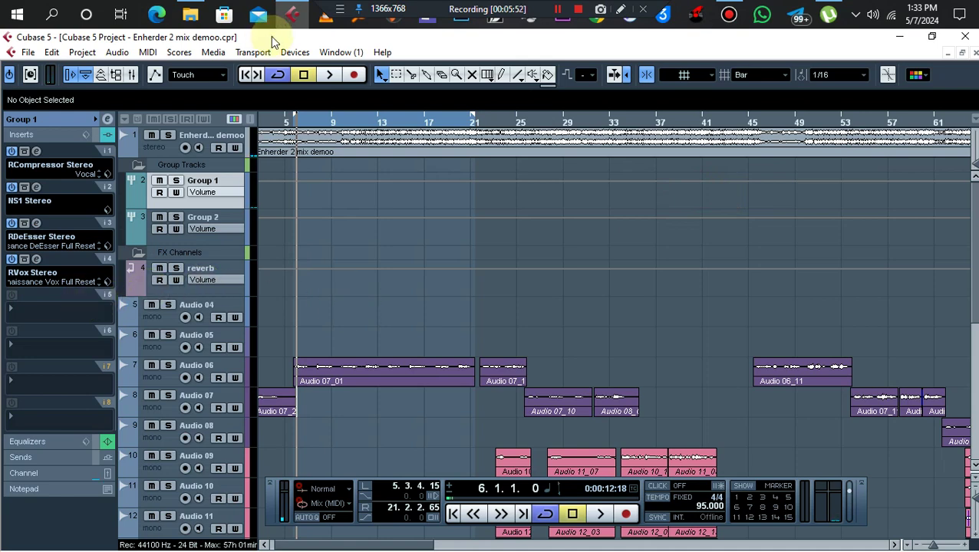
# Mute the Enherder 2 mix demoo backing track and insert CLA Vocals Stereo in Group 1's fifth insert slot.
pyautogui.click(153, 137)
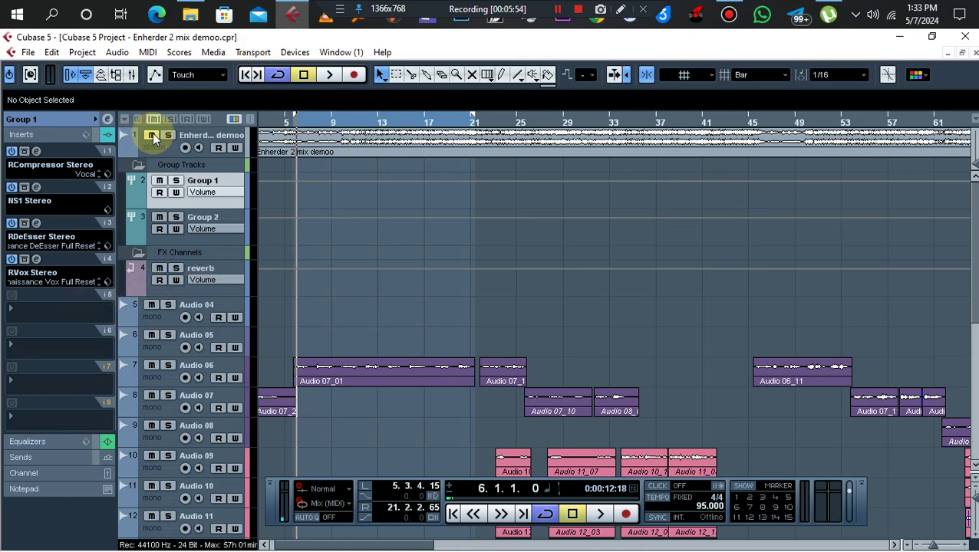
pyautogui.click(37, 307)
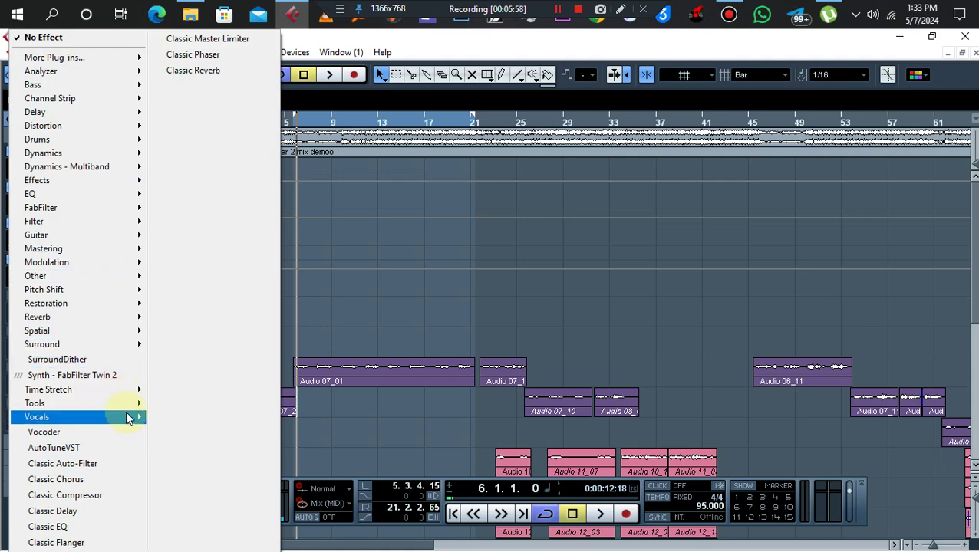
pyautogui.moveTo(127, 411)
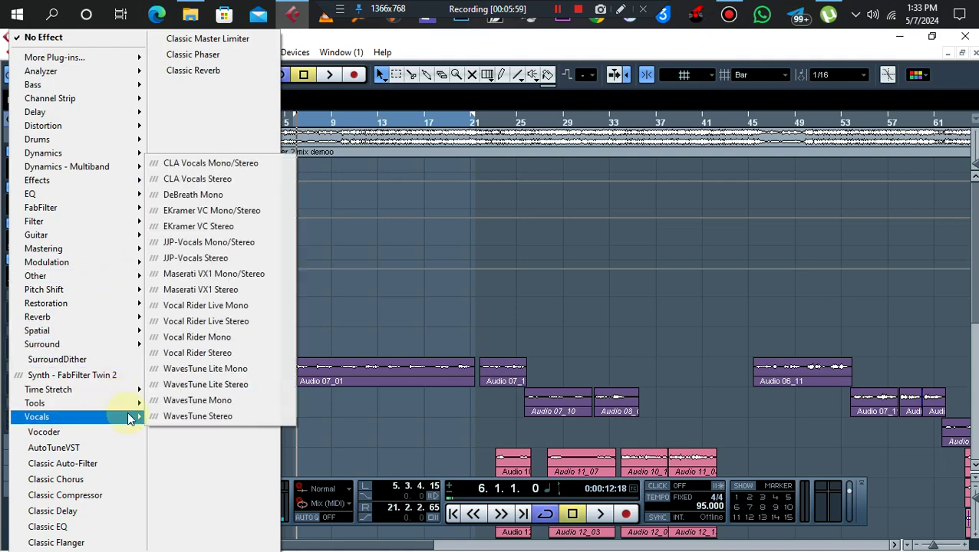
pyautogui.click(225, 184)
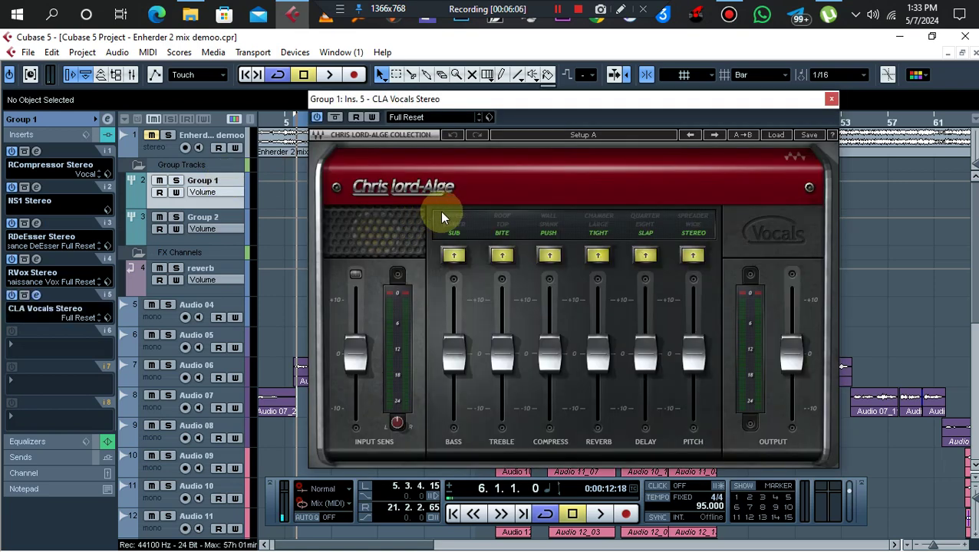
# In CLA Vocals, switch off Treble, Compress and Reverb, lower Bass to -0.9 and set Delay to Quarter.
pyautogui.click(502, 231)
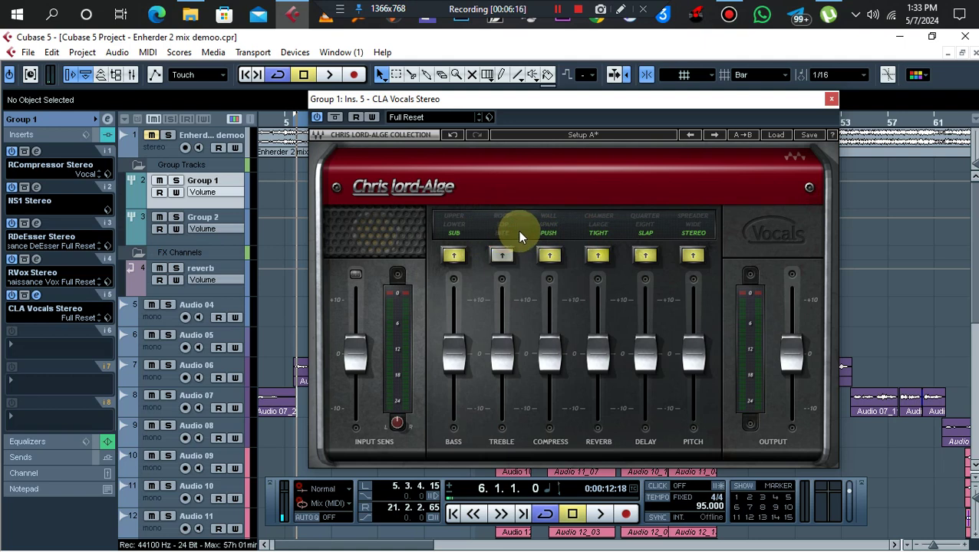
pyautogui.moveTo(454, 347); pyautogui.dragTo(455, 360)
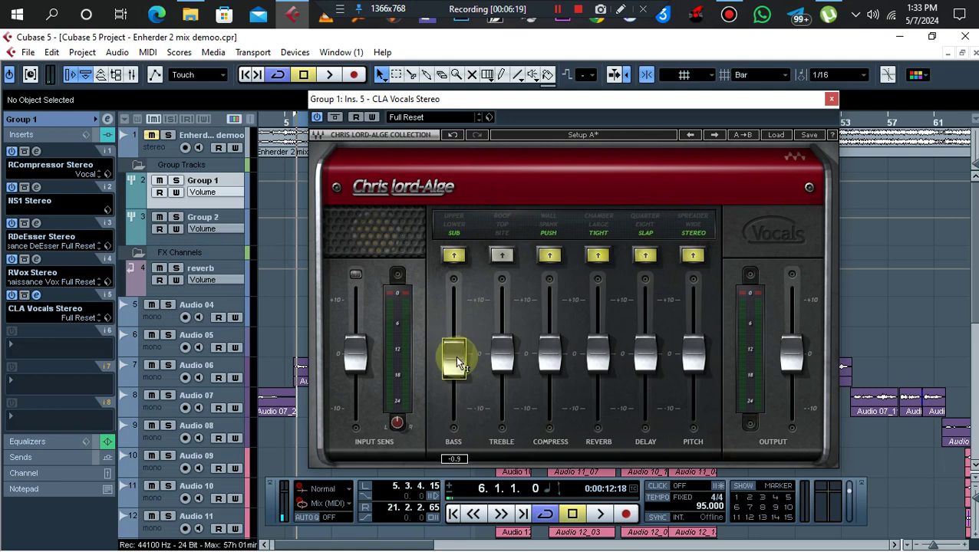
pyautogui.click(551, 232)
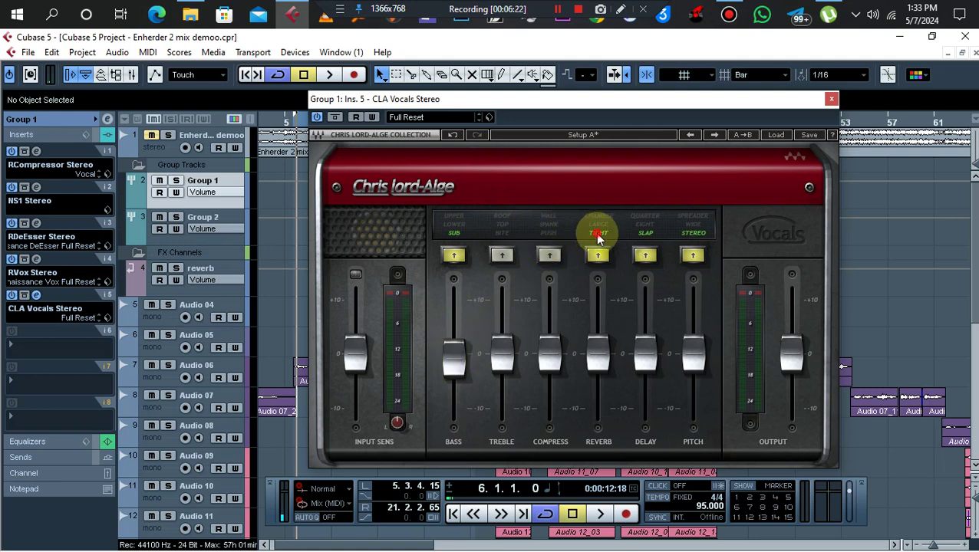
pyautogui.click(645, 219)
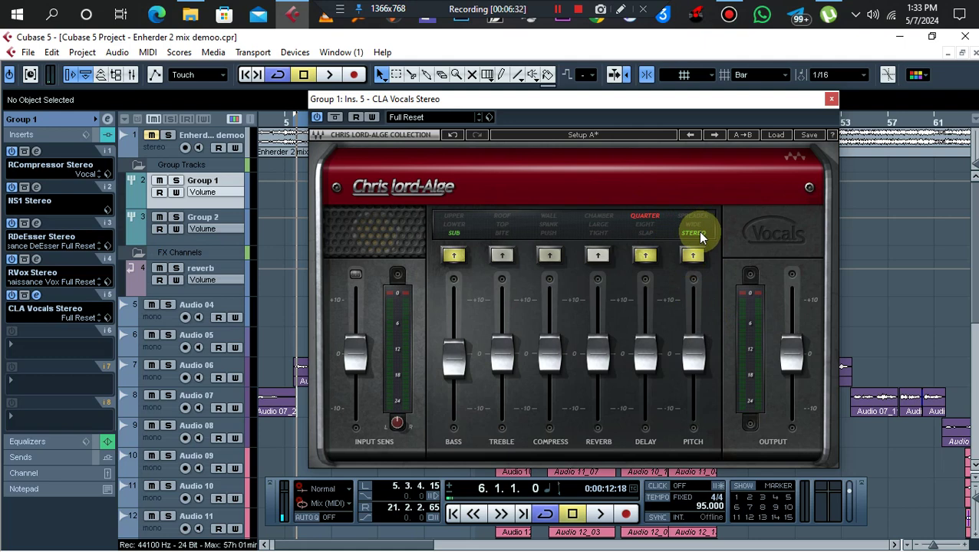
# Lower the CLA Vocals Delay level to -2.0 while playing back the vocals.
pyautogui.press('space')
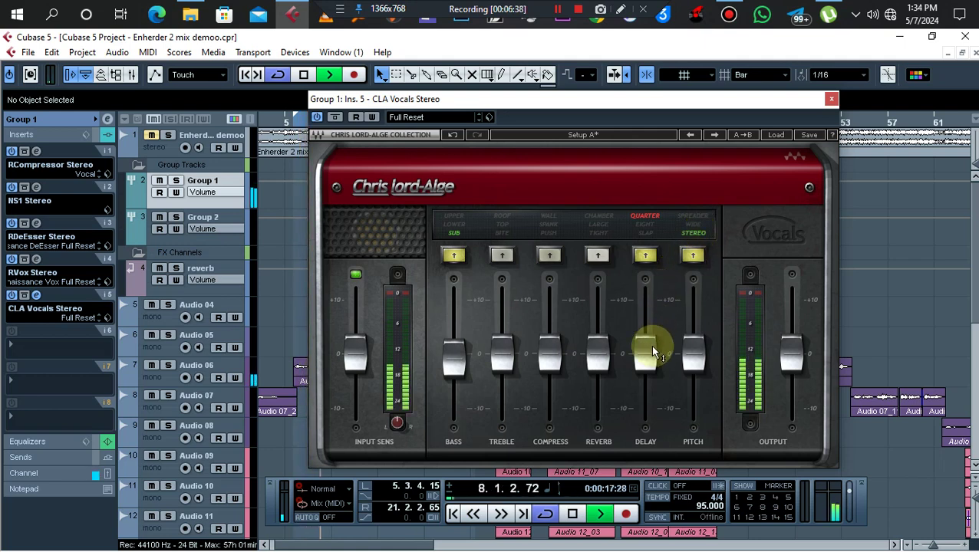
pyautogui.moveTo(650, 347); pyautogui.dragTo(648, 360)
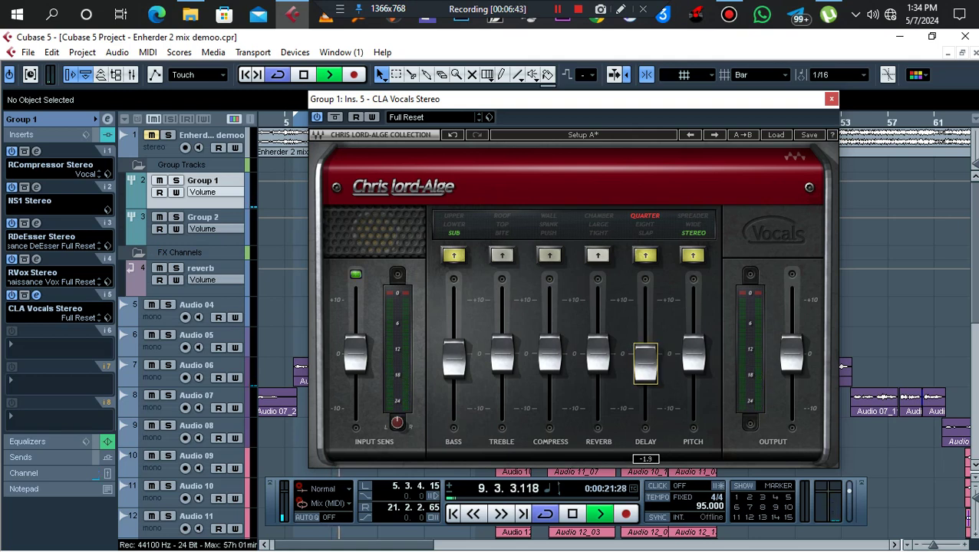
pyautogui.moveTo(648, 361); pyautogui.dragTo(648, 361)
pyautogui.press('space')
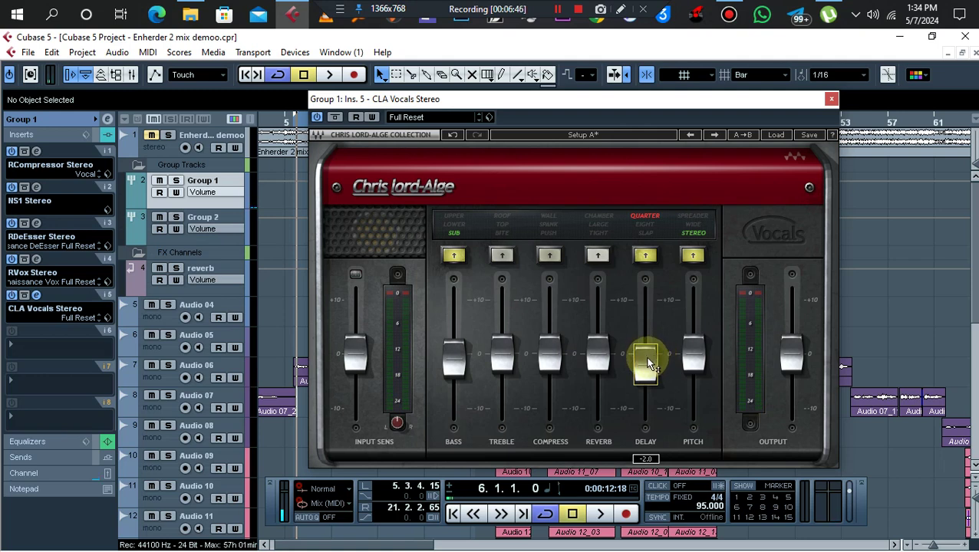
# Lower the CLA Vocals Bass to about -1.7 and Pitch slightly, and close the plug-in window while auditioning the vocals.
pyautogui.moveTo(453, 367); pyautogui.dragTo(453, 370)
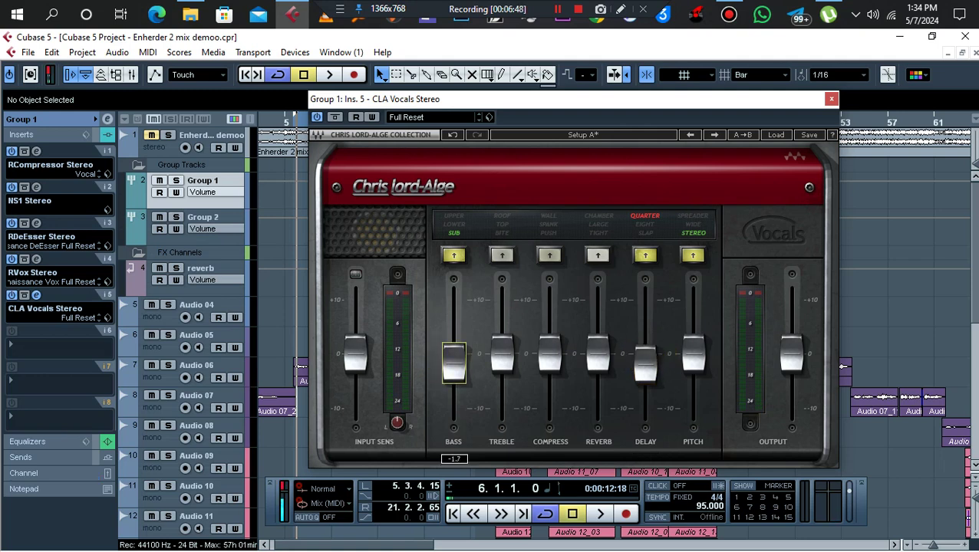
pyautogui.moveTo(453, 367); pyautogui.dragTo(454, 366)
pyautogui.moveTo(688, 366); pyautogui.dragTo(690, 368)
pyautogui.press('space')
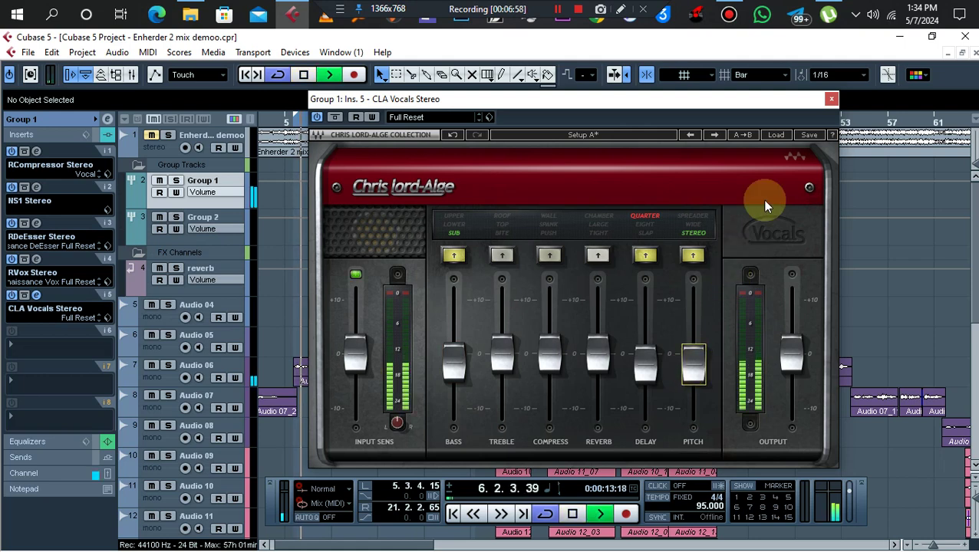
pyautogui.click(831, 100)
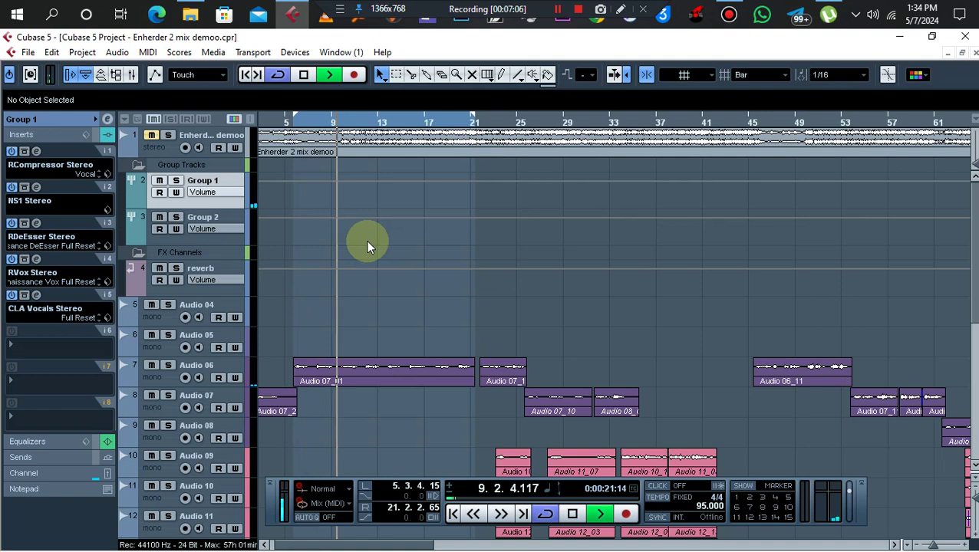
pyautogui.press('space')
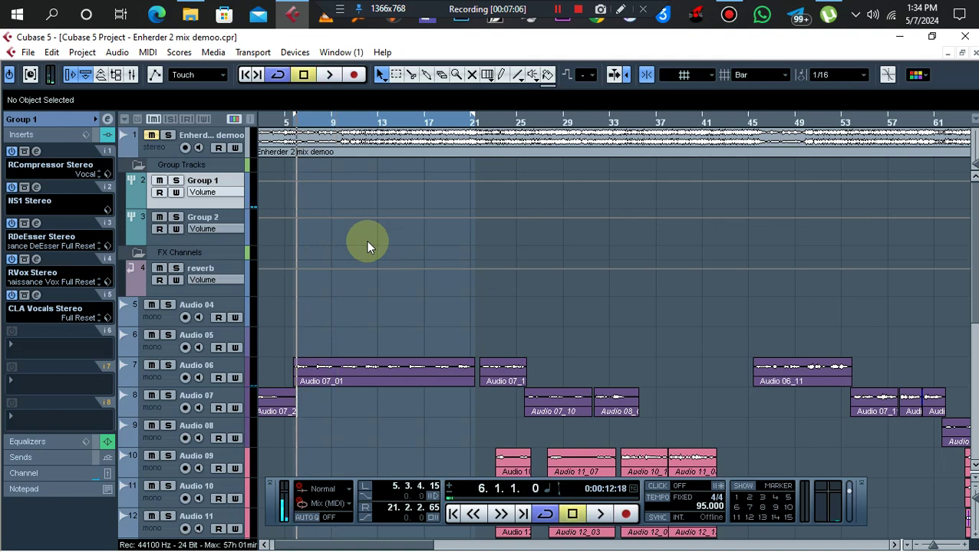
# Unmute the Enherder 2 mix demoo backing track and play it back with the vocals.
pyautogui.click(151, 136)
pyautogui.press('space')
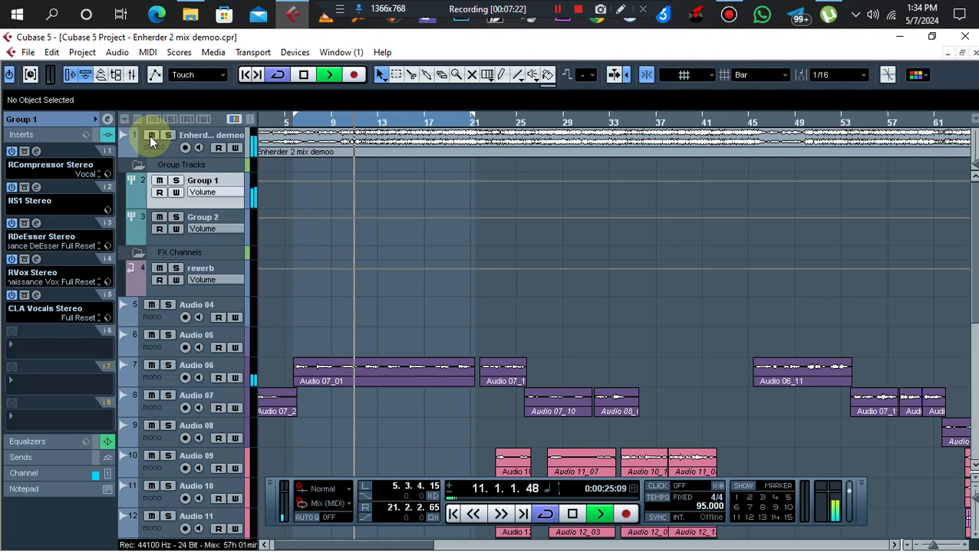
pyautogui.press('space')
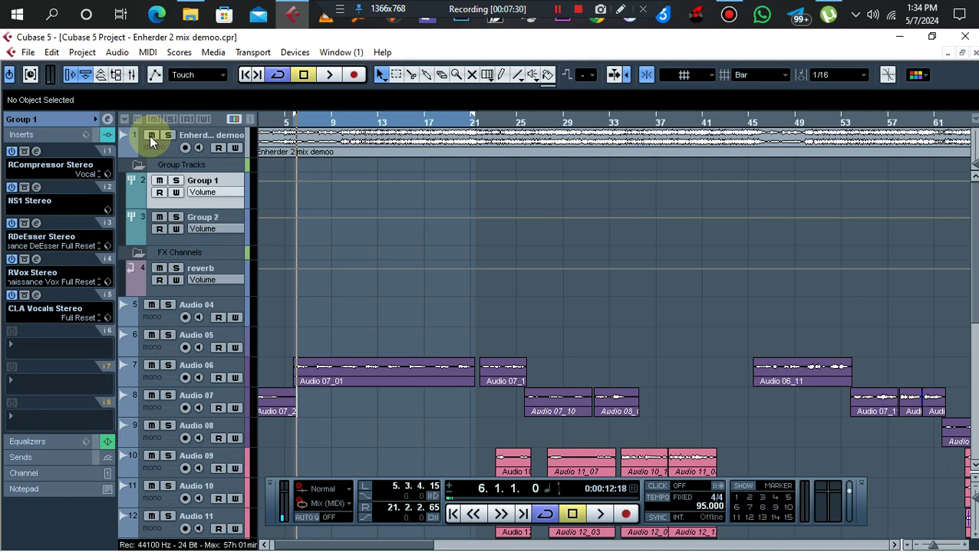
# Review Group 1's channel settings and sends, and the RVerb Stereo settings on the reverb FX channel.
pyautogui.click(107, 121)
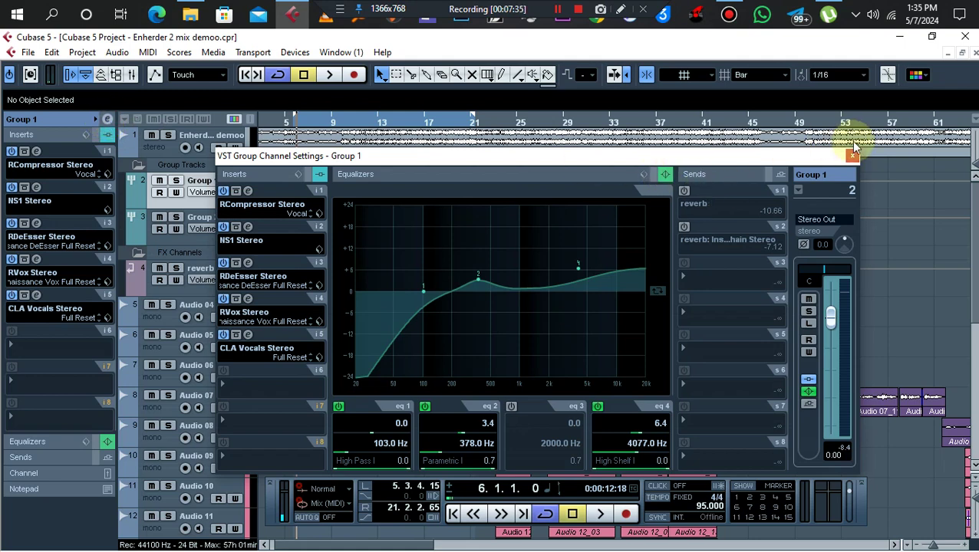
pyautogui.click(854, 156)
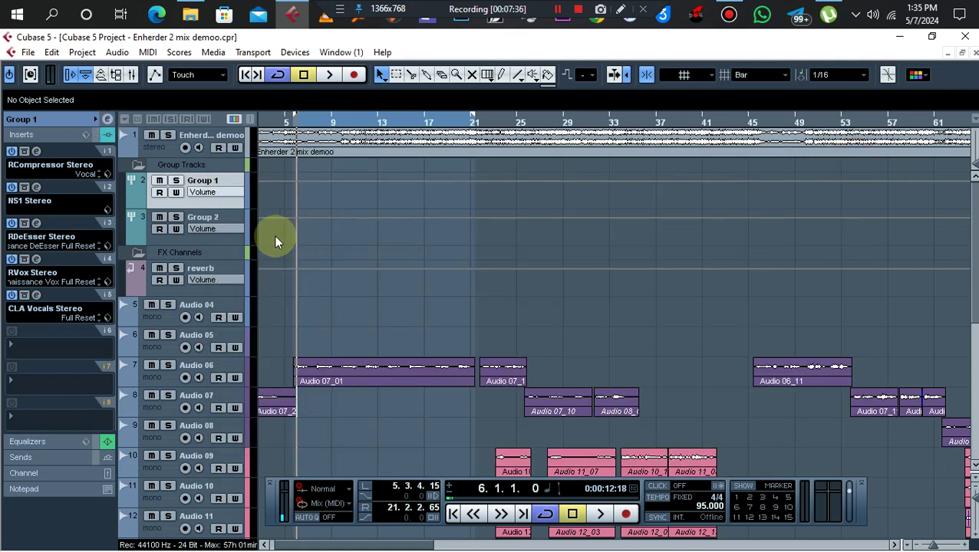
pyautogui.click(227, 263)
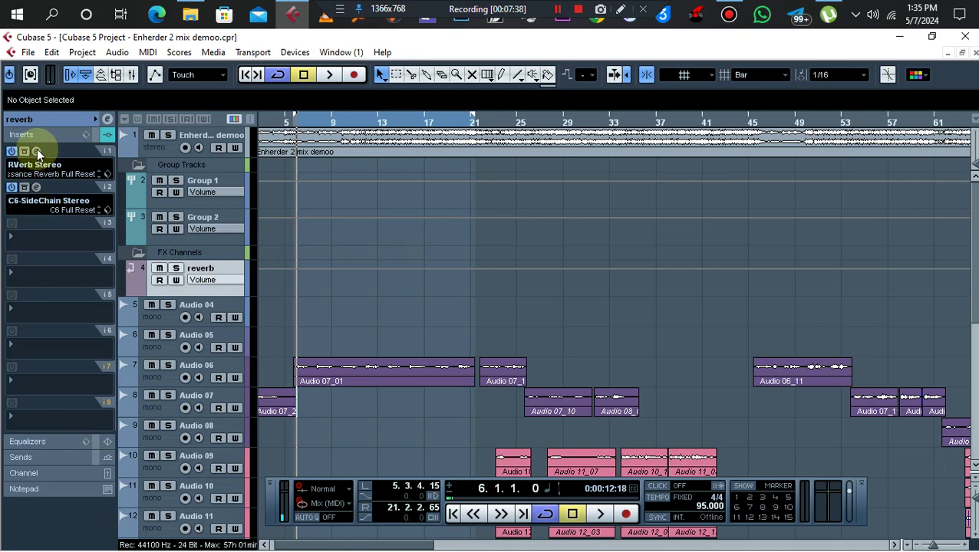
pyautogui.click(36, 151)
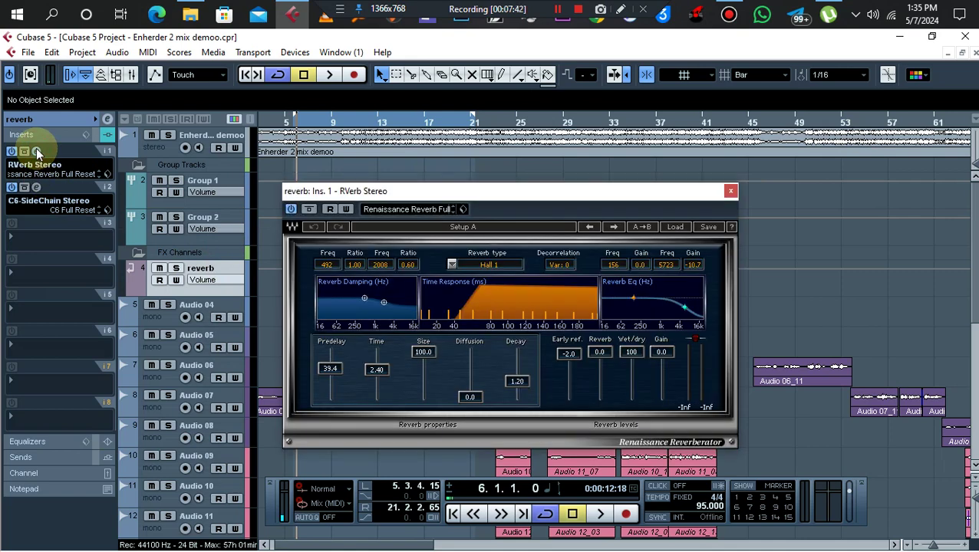
pyautogui.click(37, 152)
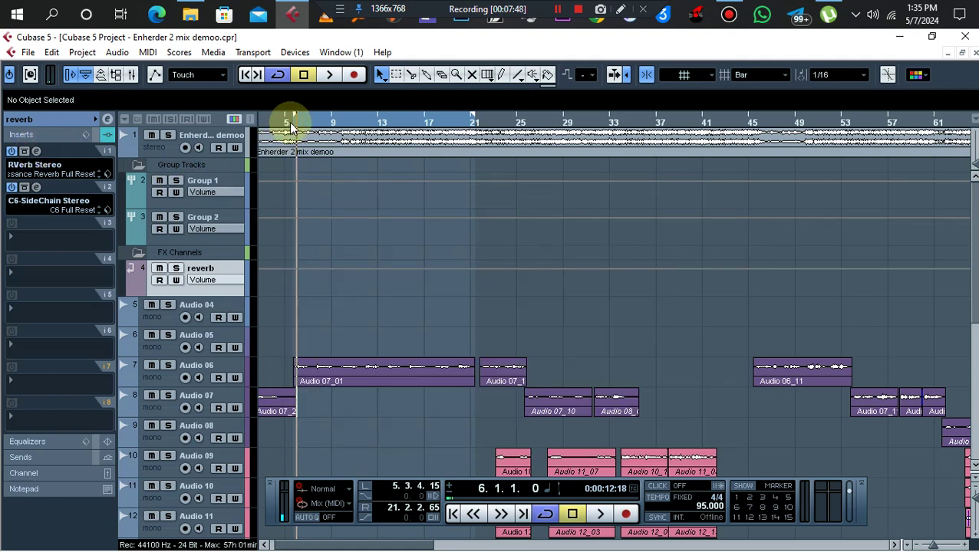
# Insert Reverb A in Group 1's sixth insert slot with the Ice preset, and start playback.
pyautogui.click(206, 178)
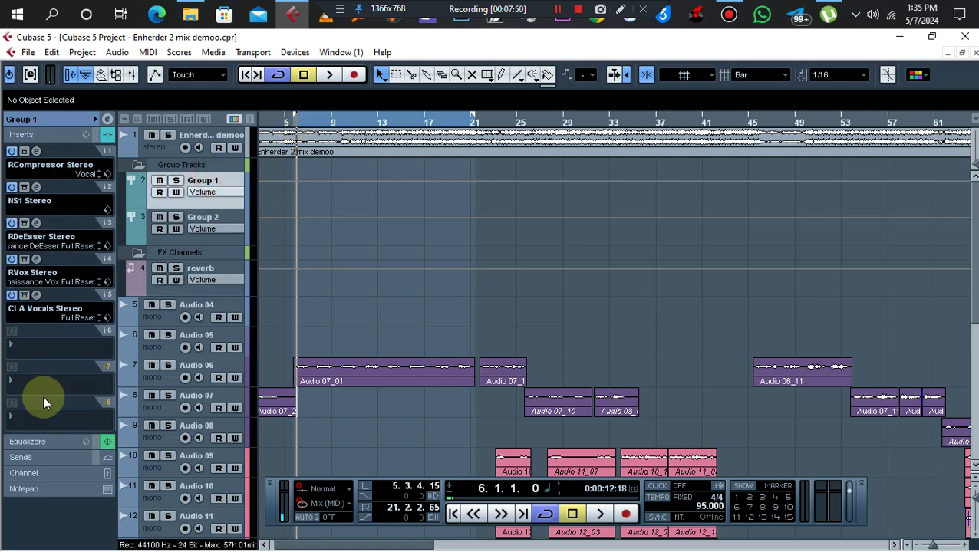
pyautogui.click(30, 350)
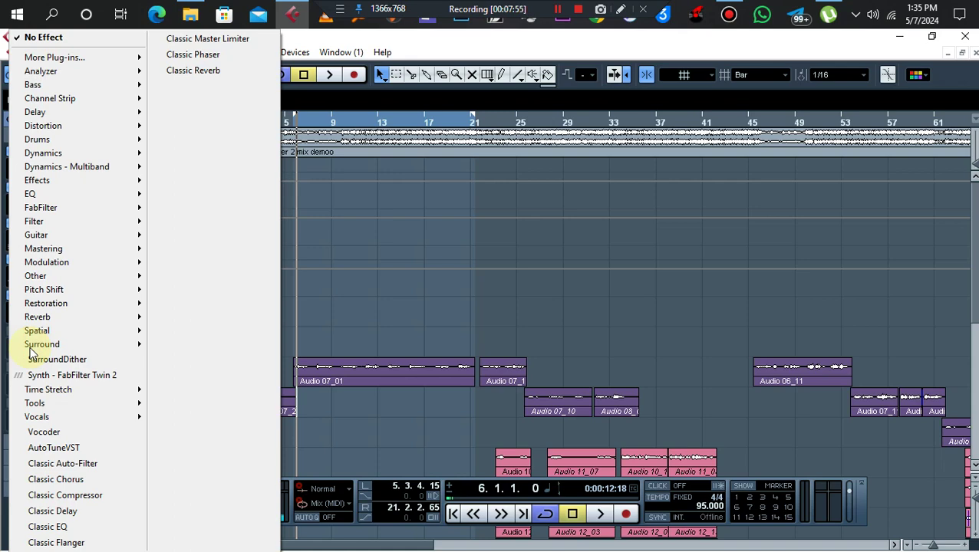
pyautogui.moveTo(105, 315)
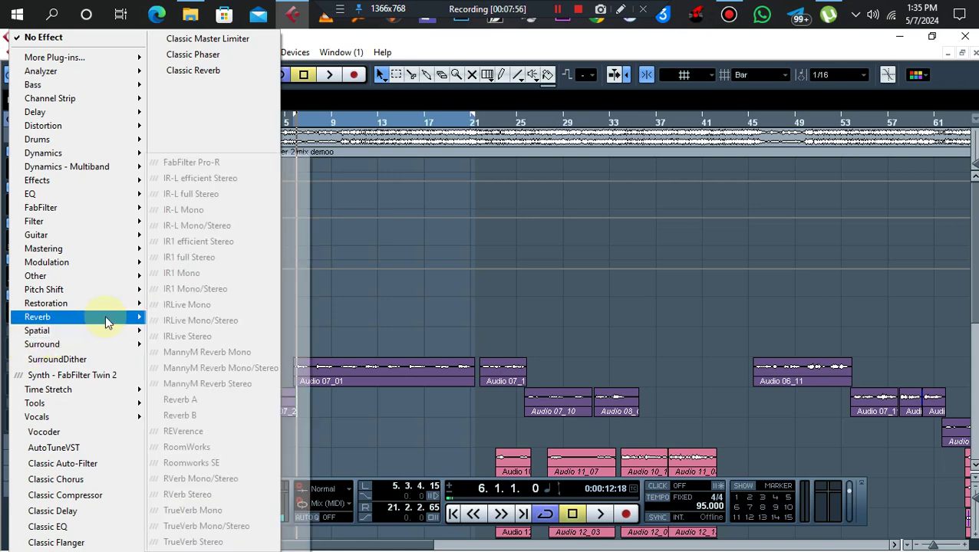
pyautogui.click(200, 401)
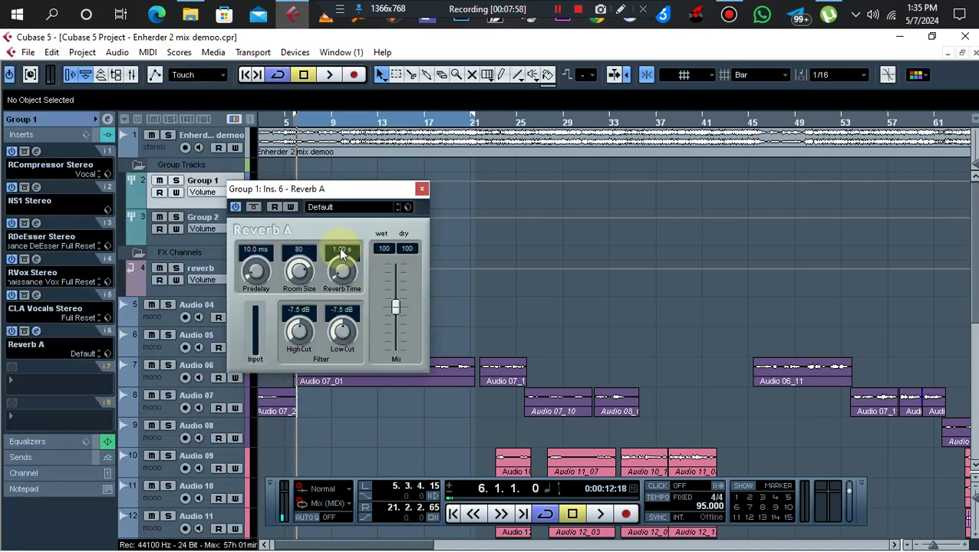
pyautogui.click(333, 209)
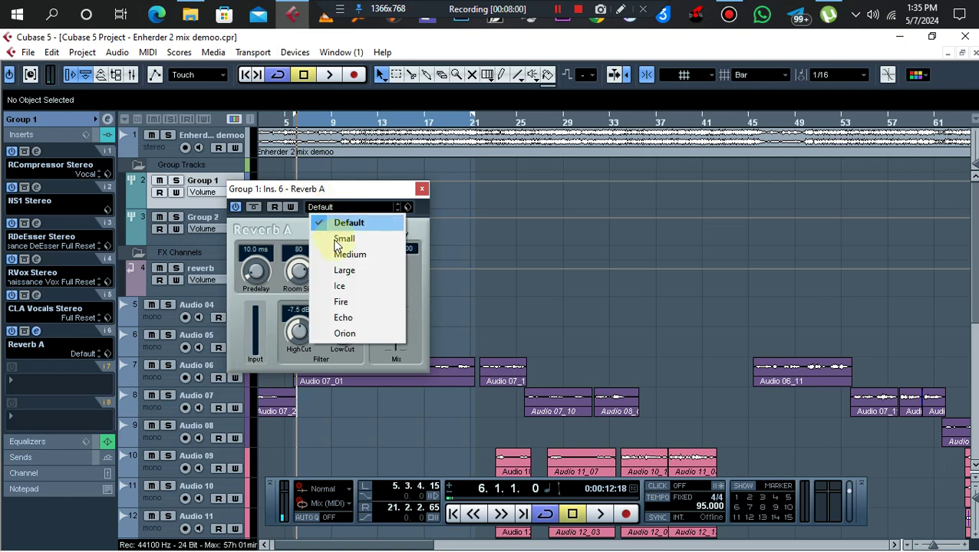
pyautogui.click(350, 287)
pyautogui.press('space')
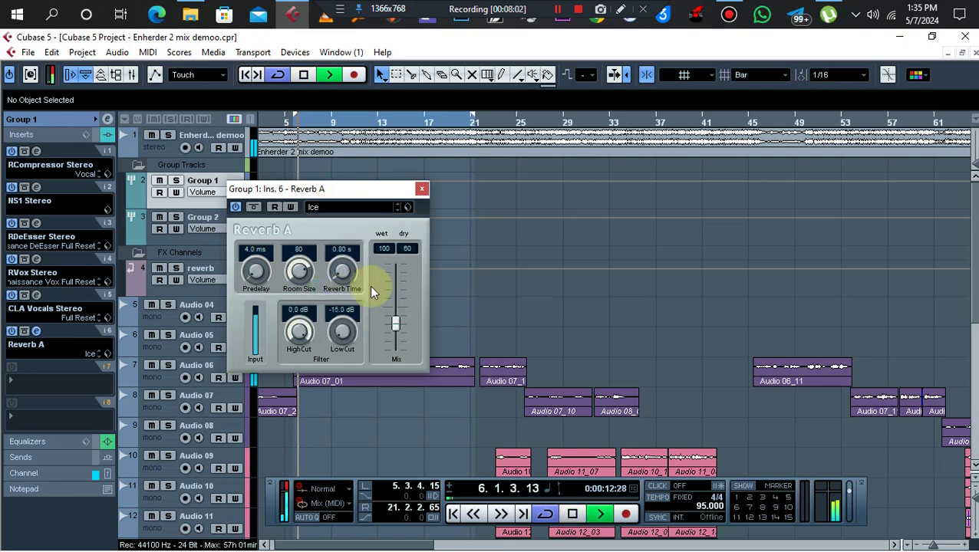
# With the backing track muted, set the Reverb A mix to 14 wet and 100 dry, and check it against the unmuted backing.
pyautogui.click(151, 135)
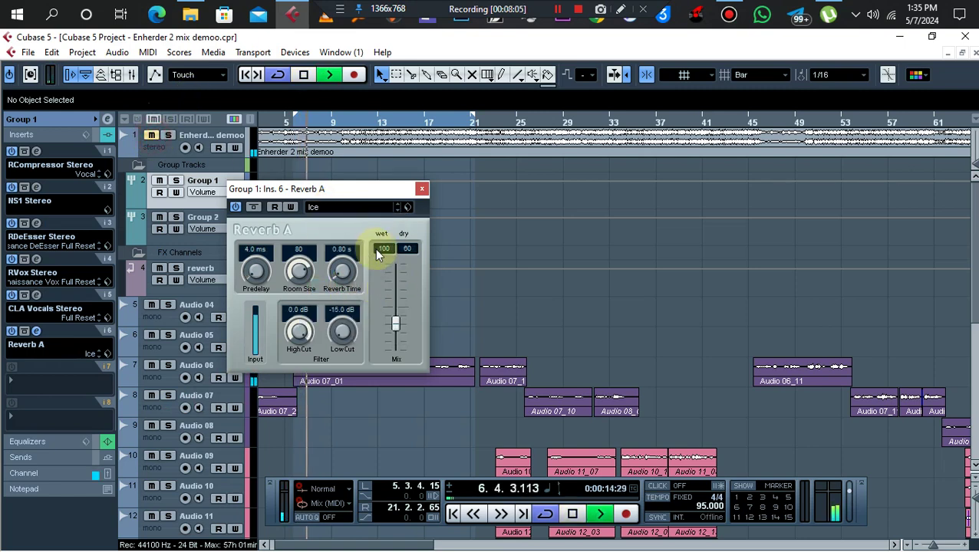
pyautogui.moveTo(390, 274); pyautogui.dragTo(394, 275)
pyautogui.click(121, 124)
pyautogui.click(155, 137)
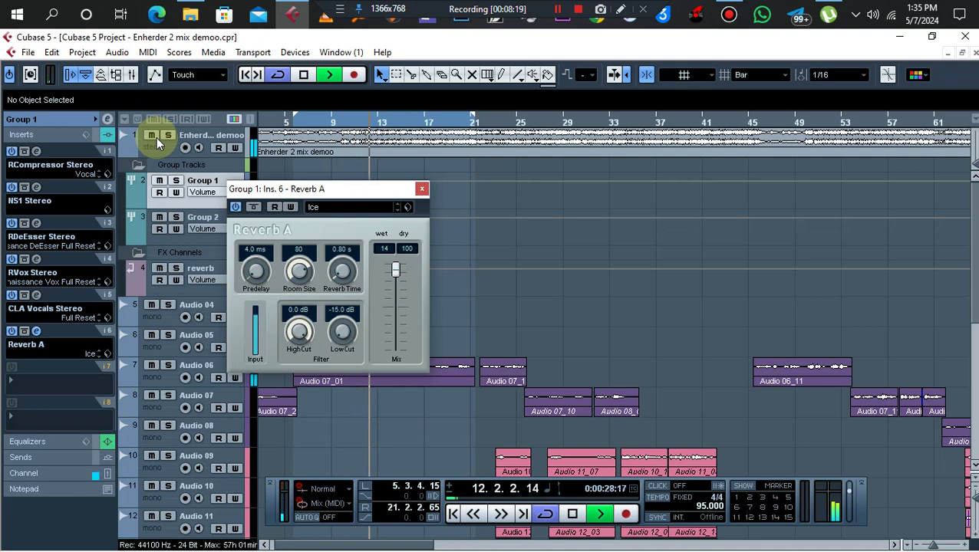
pyautogui.press('space')
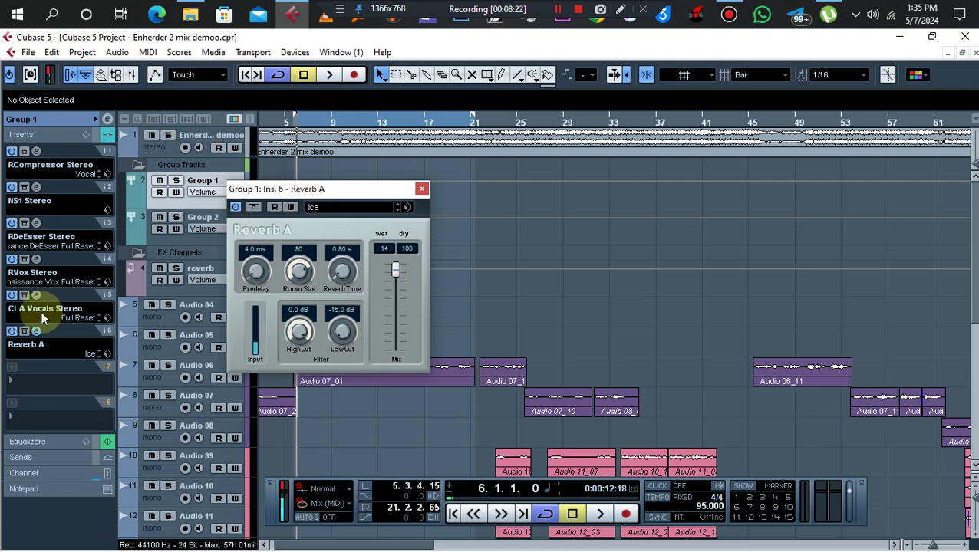
# Remove Reverb A from Group 1's inserts, discarding its changes.
pyautogui.click(42, 347)
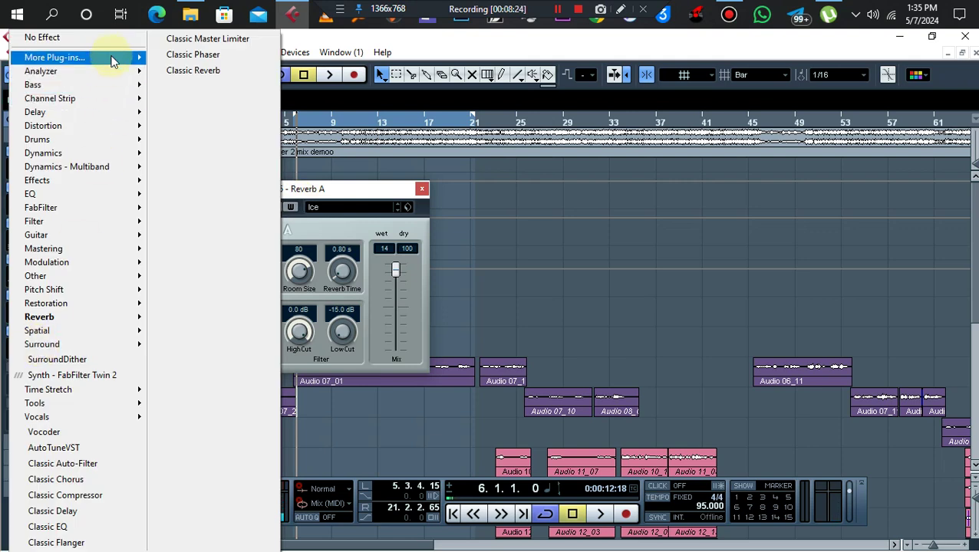
pyautogui.click(77, 38)
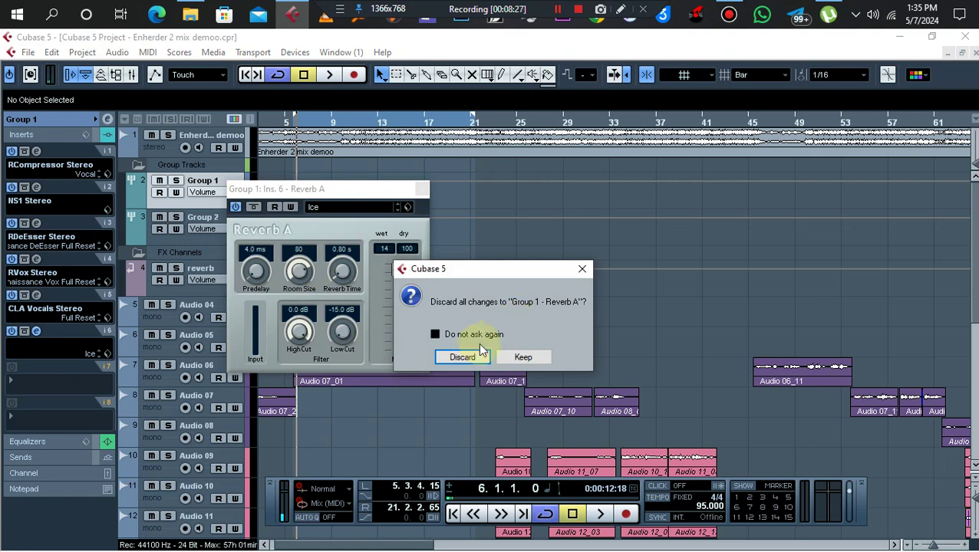
pyautogui.click(465, 357)
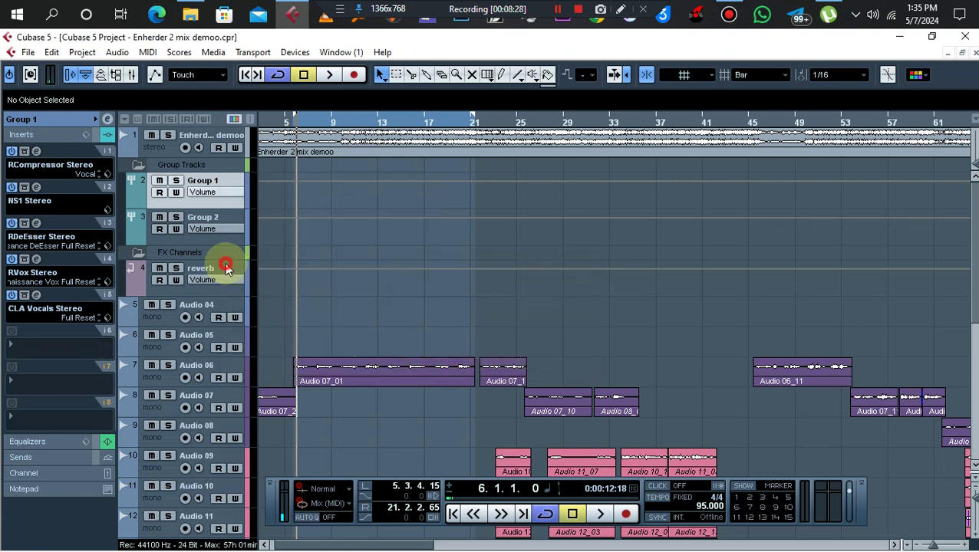
# Look at the track types that can be added to the project, including the FX channel track.
pyautogui.click(227, 269)
pyautogui.rightClick(211, 183)
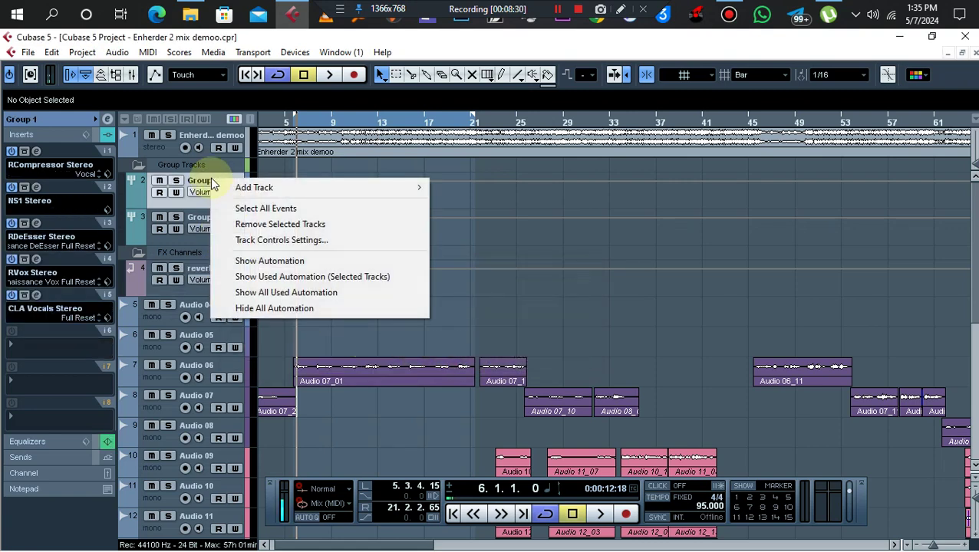
pyautogui.moveTo(374, 190)
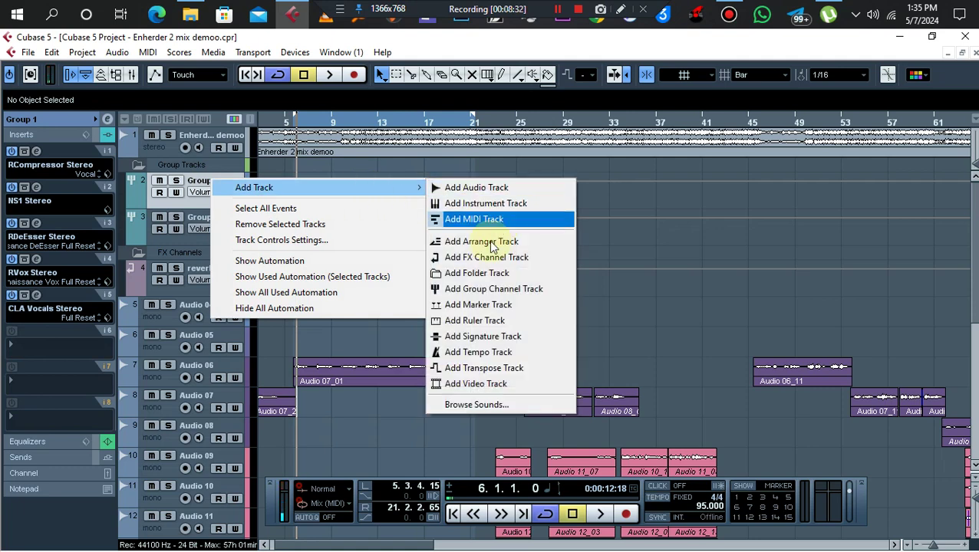
pyautogui.click(635, 254)
# Review the reverb FX channel's plug-in choices and its RVerb Stereo and C6-SideChain Stereo settings.
pyautogui.click(201, 271)
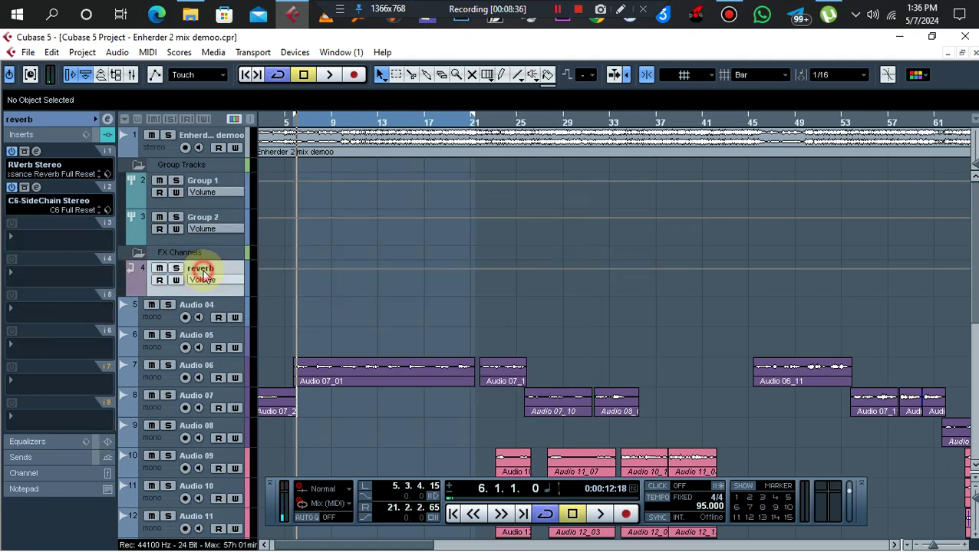
pyautogui.click(43, 168)
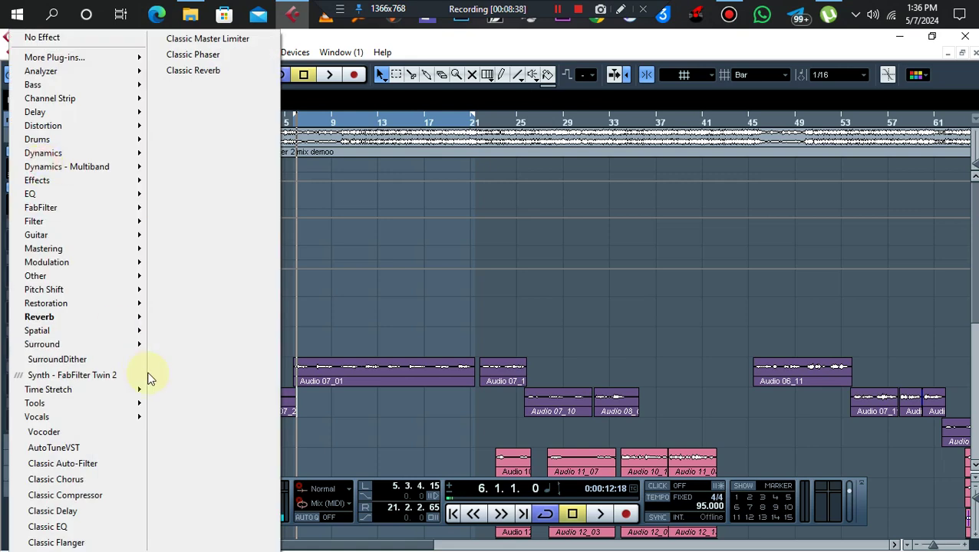
pyautogui.moveTo(139, 316)
pyautogui.click(527, 249)
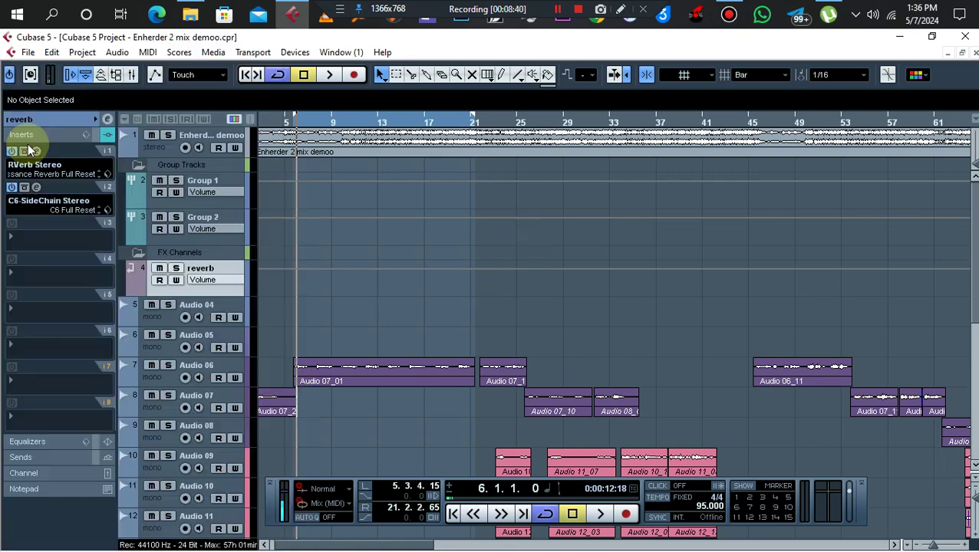
pyautogui.click(36, 152)
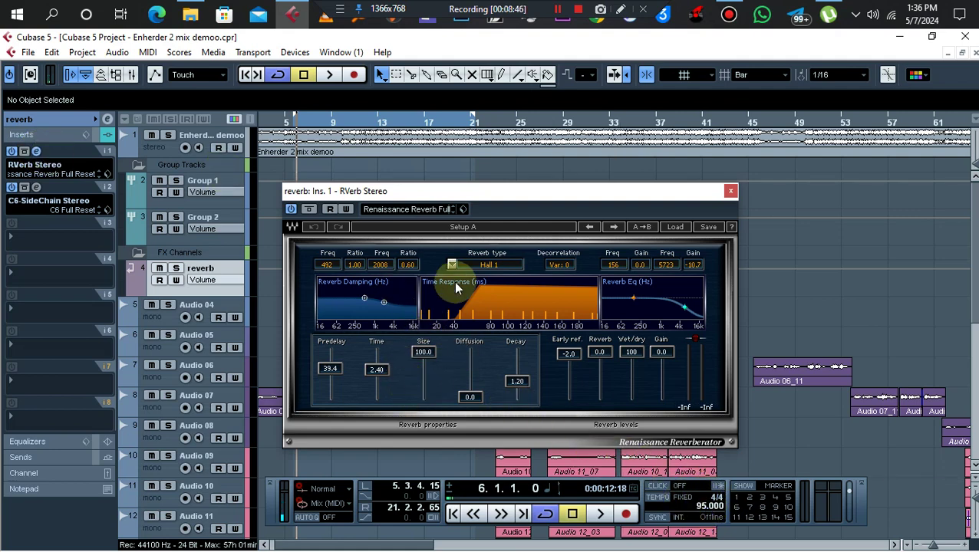
pyautogui.click(36, 187)
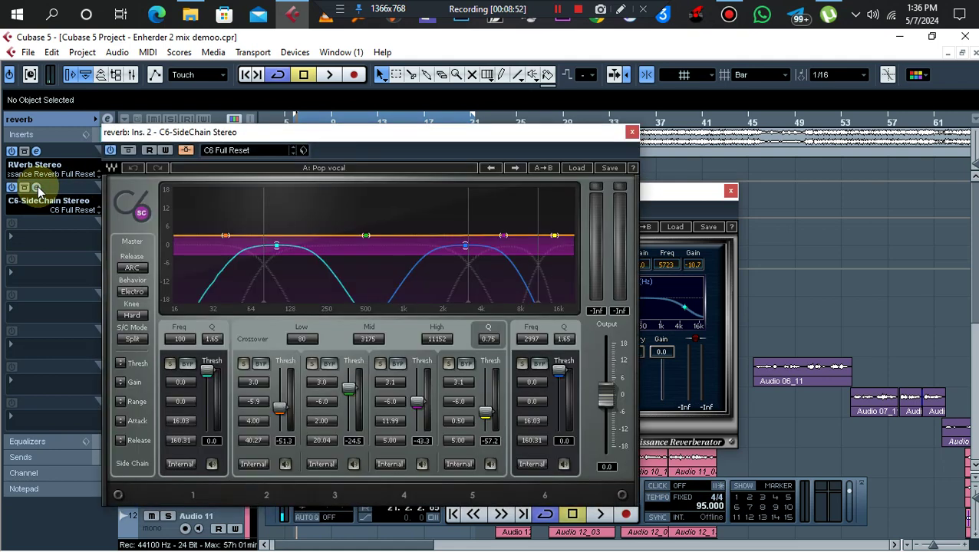
pyautogui.click(36, 187)
pyautogui.click(36, 151)
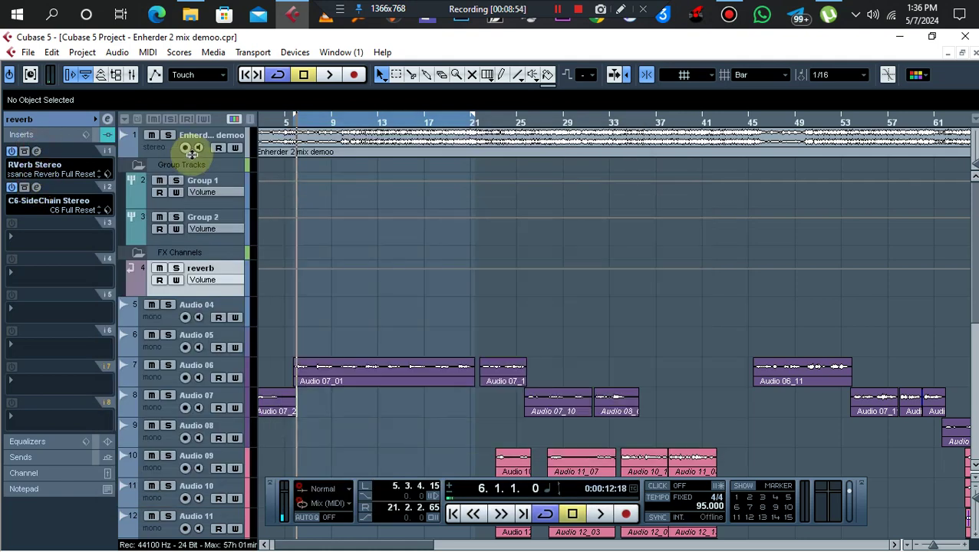
# Activate Group 1's sends to the reverb channel and to its C6-SideChain input.
pyautogui.click(179, 184)
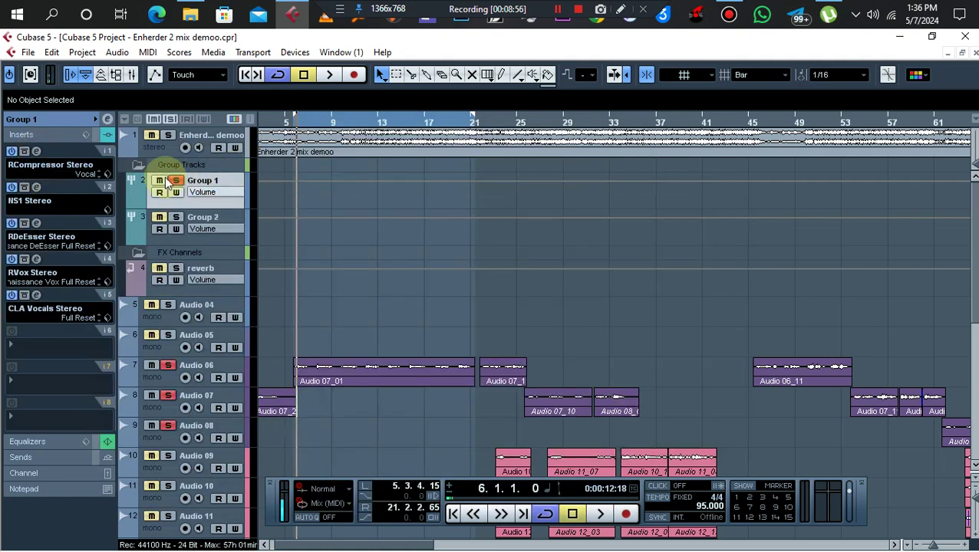
pyautogui.click(108, 120)
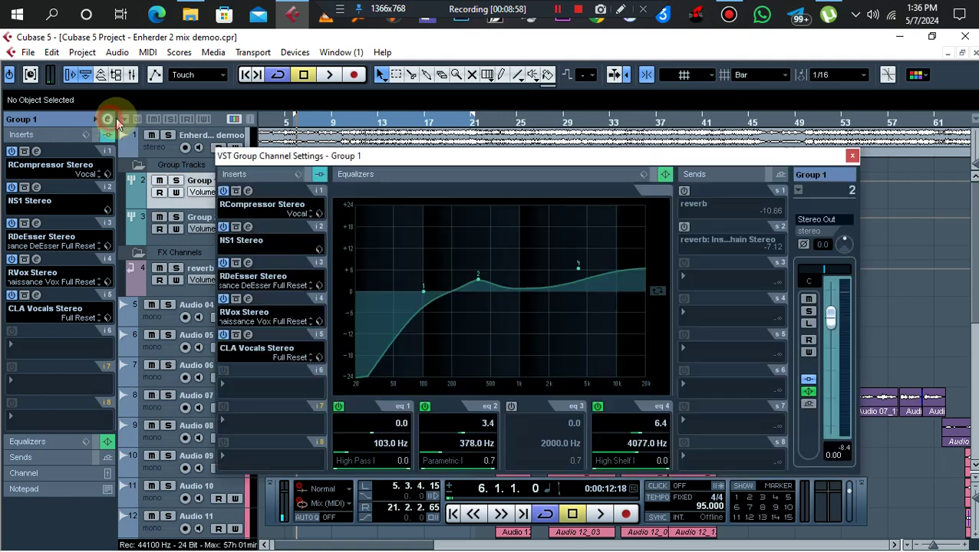
pyautogui.click(683, 190)
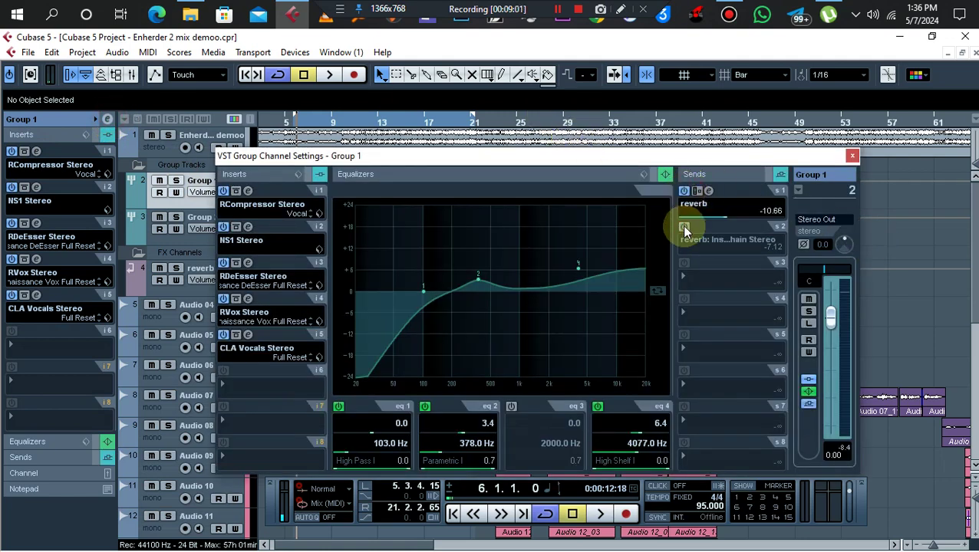
pyautogui.click(683, 227)
pyautogui.moveTo(599, 156); pyautogui.dragTo(643, 155)
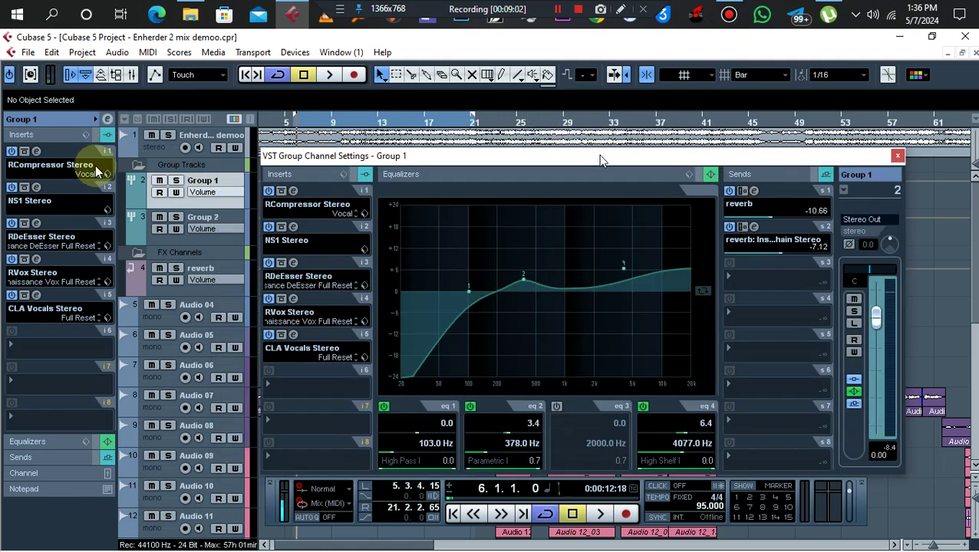
# Solo Group 1 and lower its reverb send level to -12.43 during playback.
pyautogui.click(177, 181)
pyautogui.press('space')
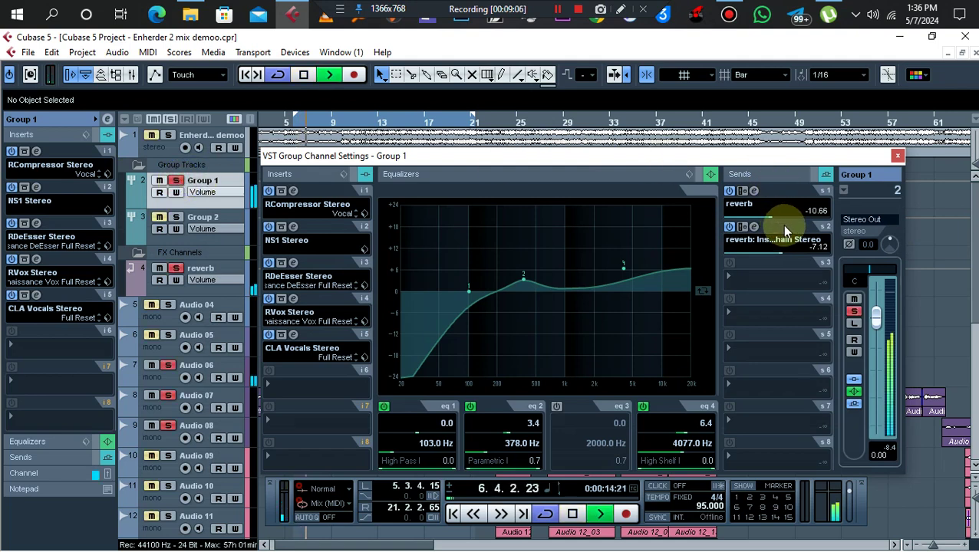
pyautogui.press('space')
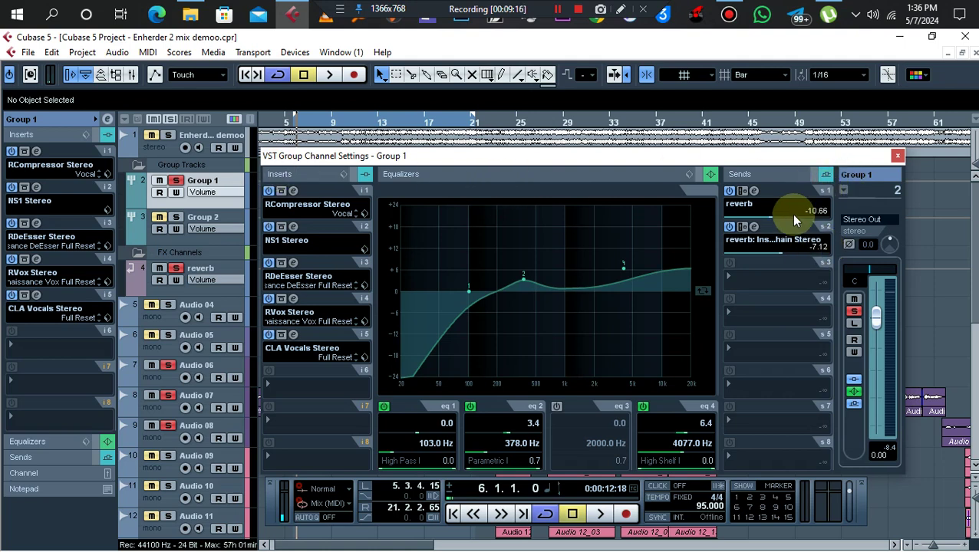
pyautogui.press('space')
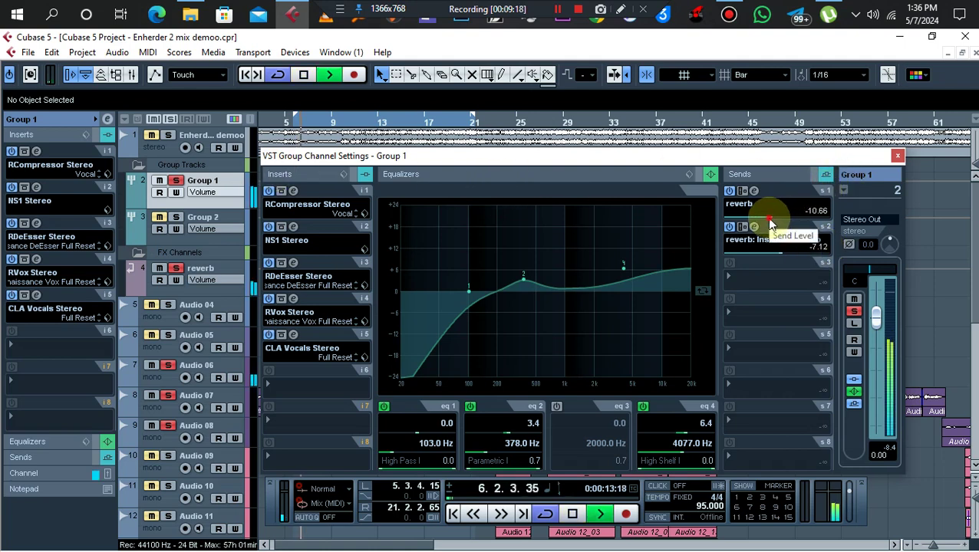
pyautogui.moveTo(770, 218); pyautogui.dragTo(765, 219)
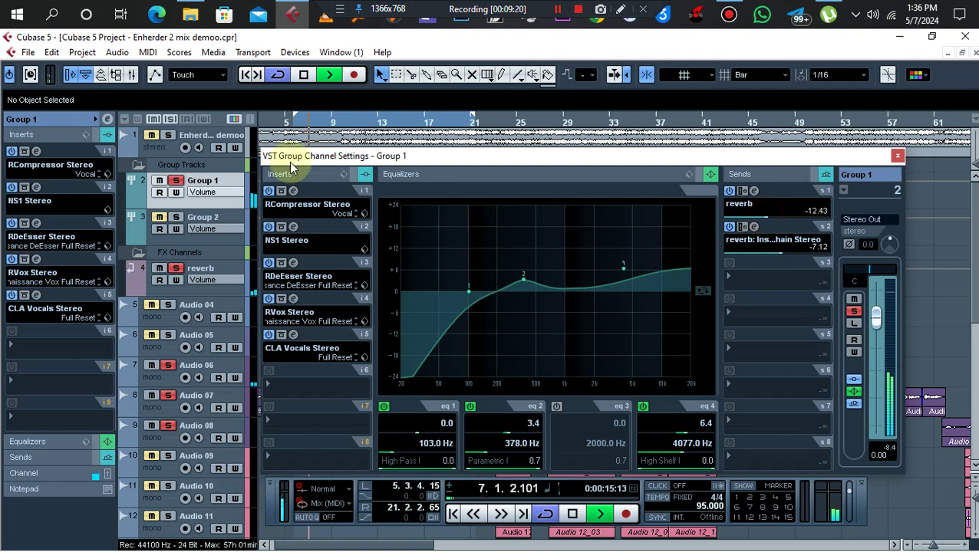
# Unsolo Group 1, set its EQ band 2 to 3.0 dB at 353 Hz during playback, and close the channel settings.
pyautogui.click(175, 183)
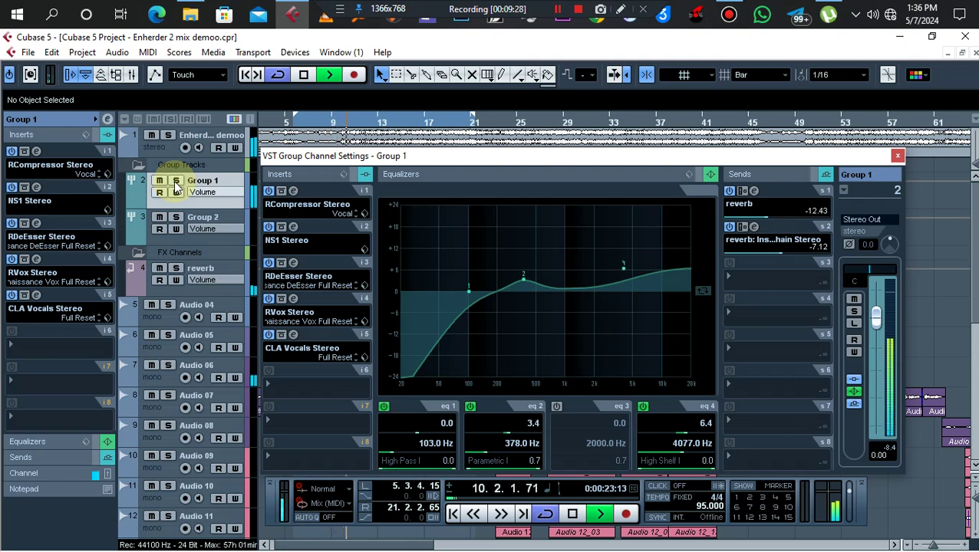
pyautogui.moveTo(523, 279)
pyautogui.mouseDown()
pyautogui.moveTo(521, 265)
pyautogui.moveTo(537, 273)
pyautogui.moveTo(519, 279)
pyautogui.mouseUp()
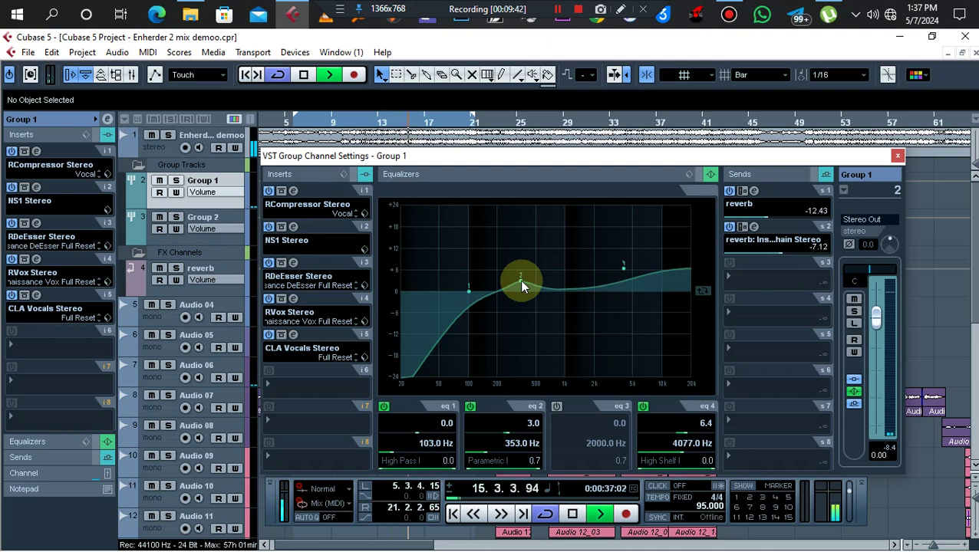
pyautogui.press('space')
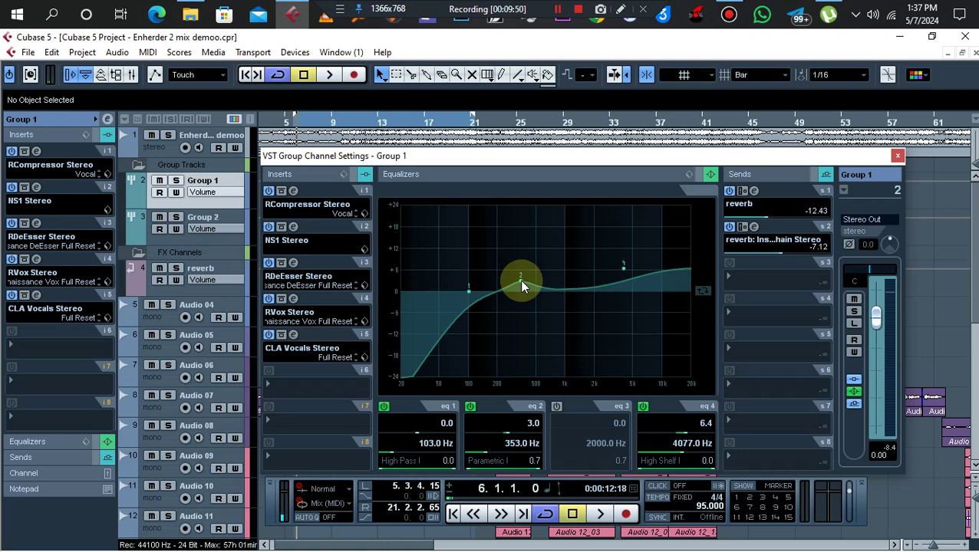
pyautogui.moveTo(861, 158); pyautogui.dragTo(823, 164)
pyautogui.click(857, 160)
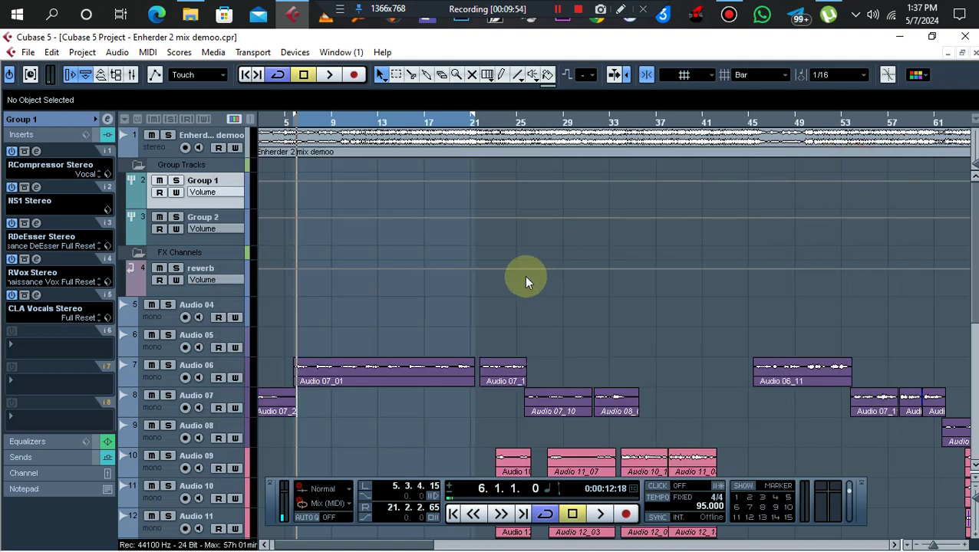